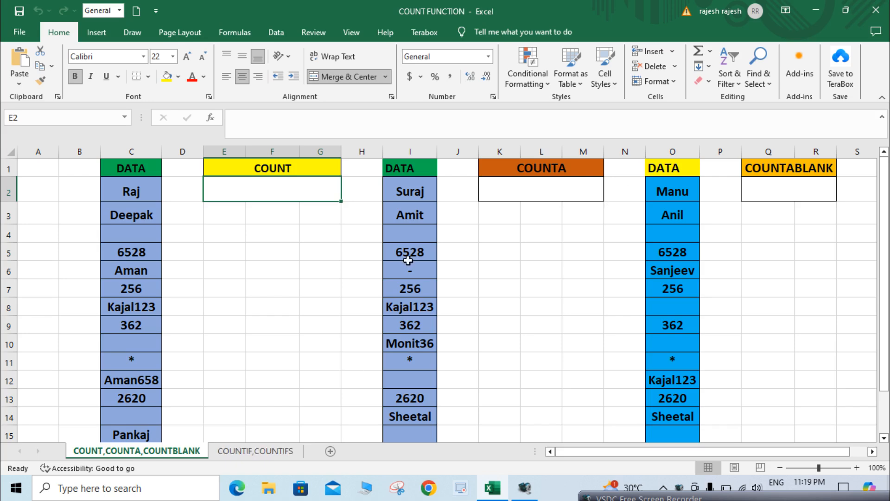
Step: Examine the COUNTIF,COUNTIFS worksheet and the data columns and result boxes on the COUNT,COUNTA,COUNTBLANK worksheet
left_click(265, 453)
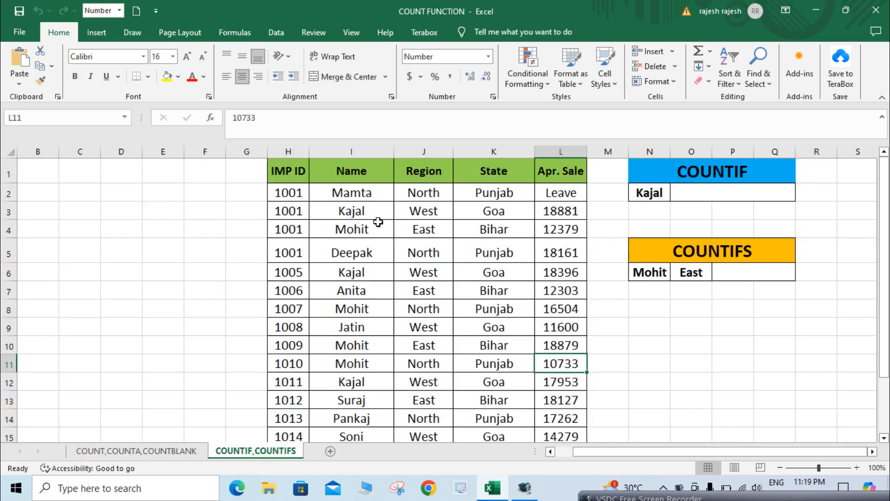
left_click(139, 451)
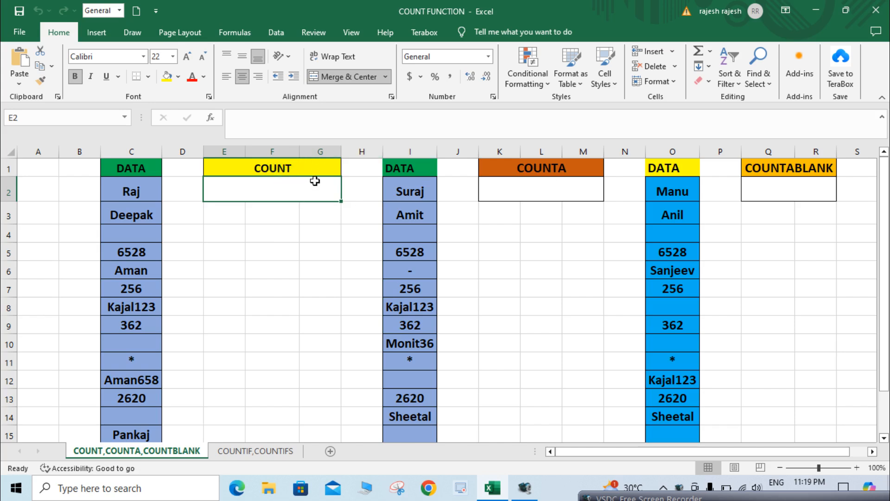
left_click(748, 170)
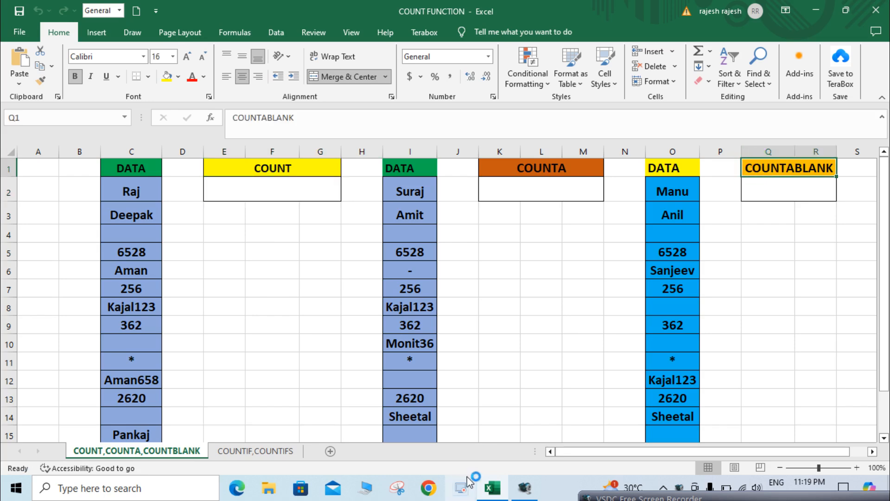
left_click(280, 451)
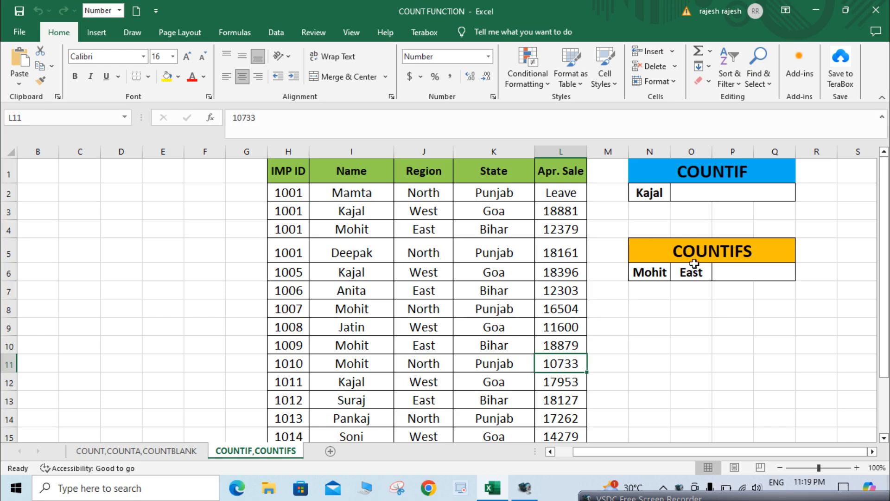
left_click(151, 438)
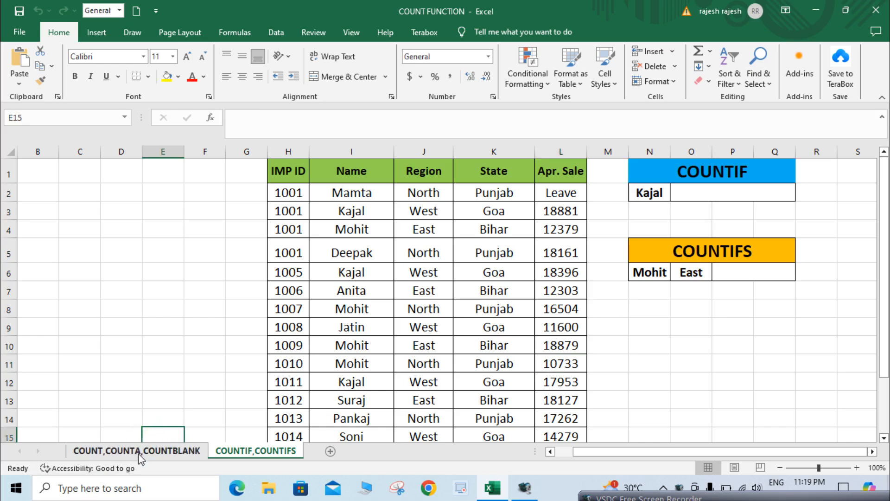
left_click(140, 451)
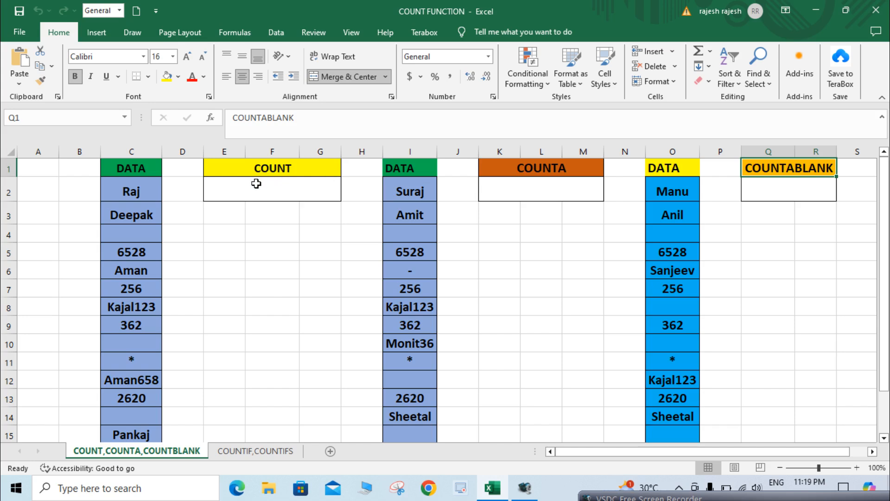
left_click(312, 222)
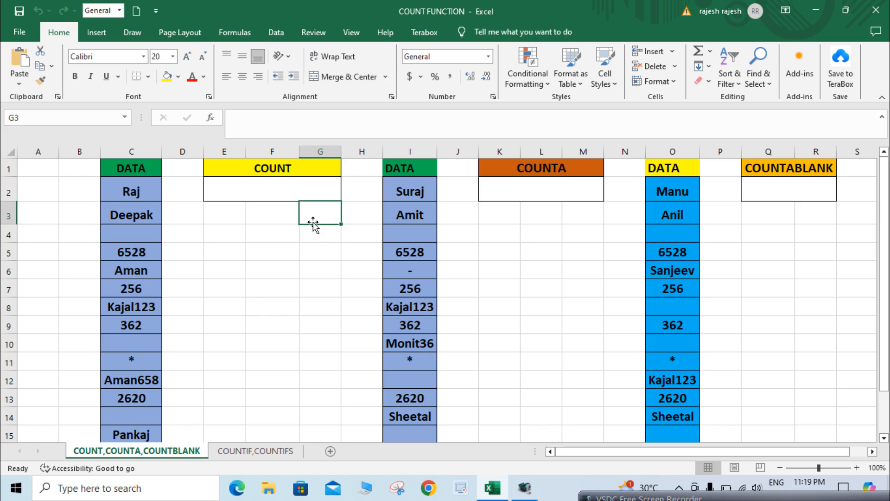
left_click(298, 184)
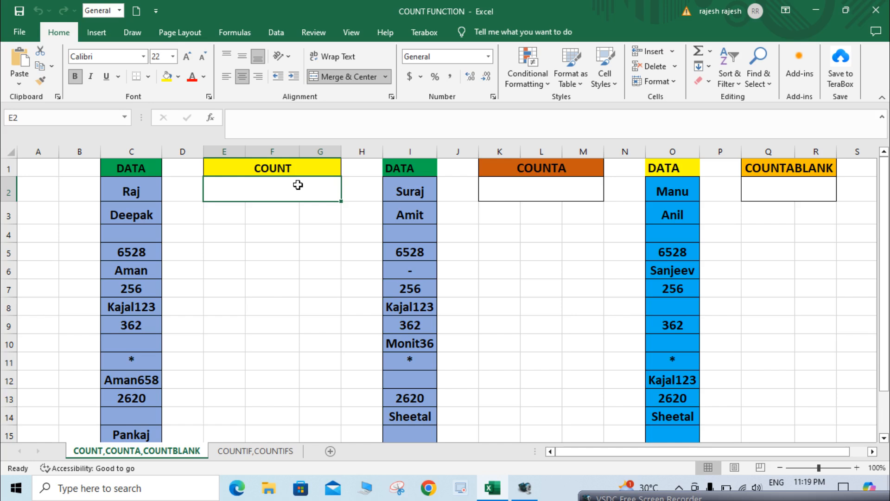
left_click(144, 189)
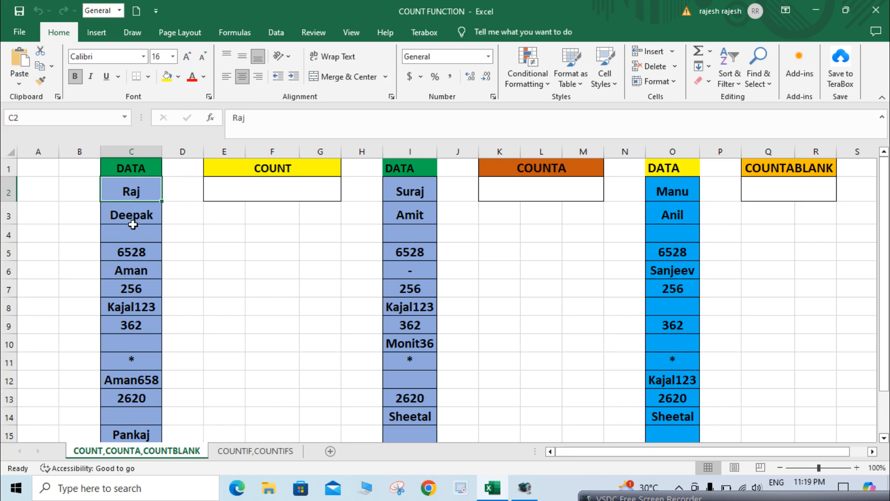
Step: Enter the formula =COUNT(C2:C15) in cell E2 beneath the COUNT heading
left_click(254, 186)
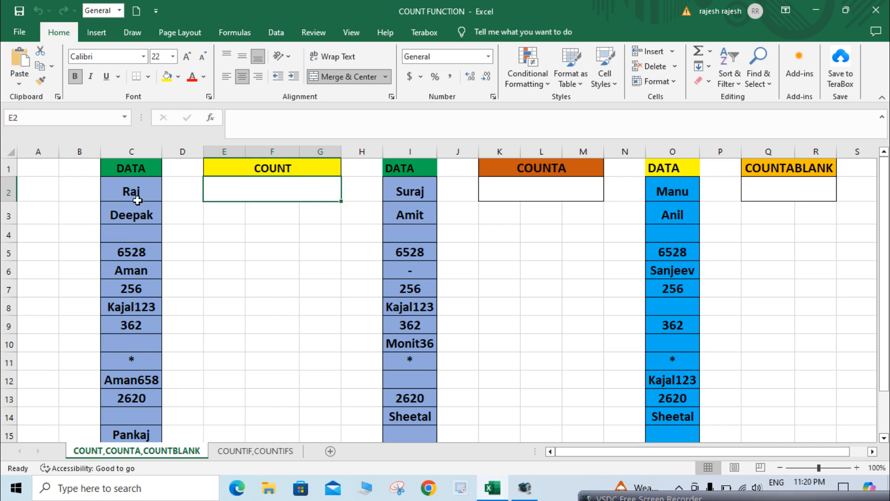
type("=")
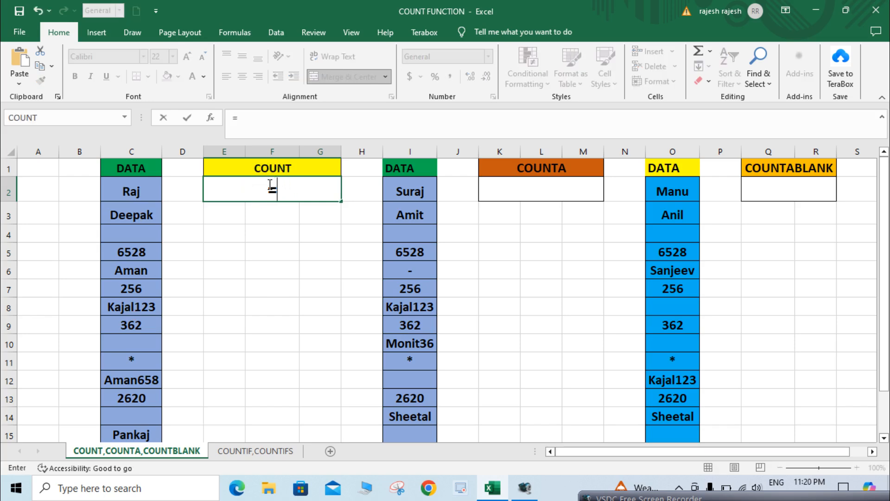
type("counta")
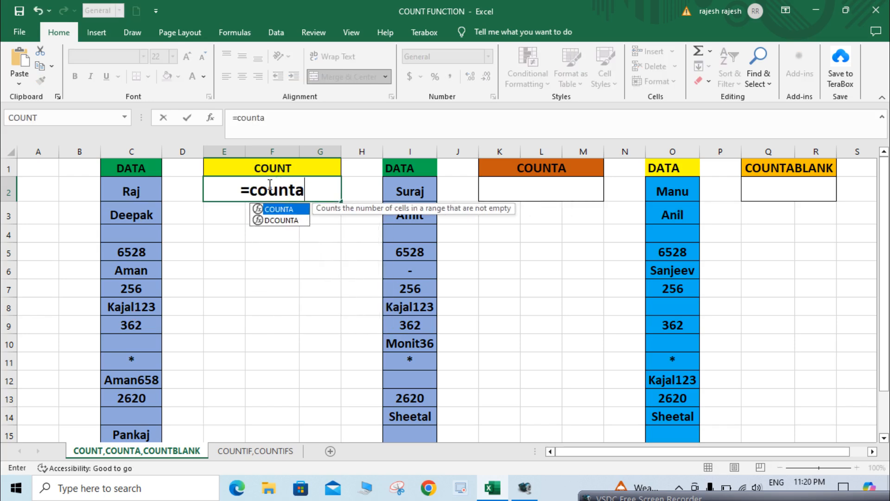
key("BackSpace")
key("Tab")
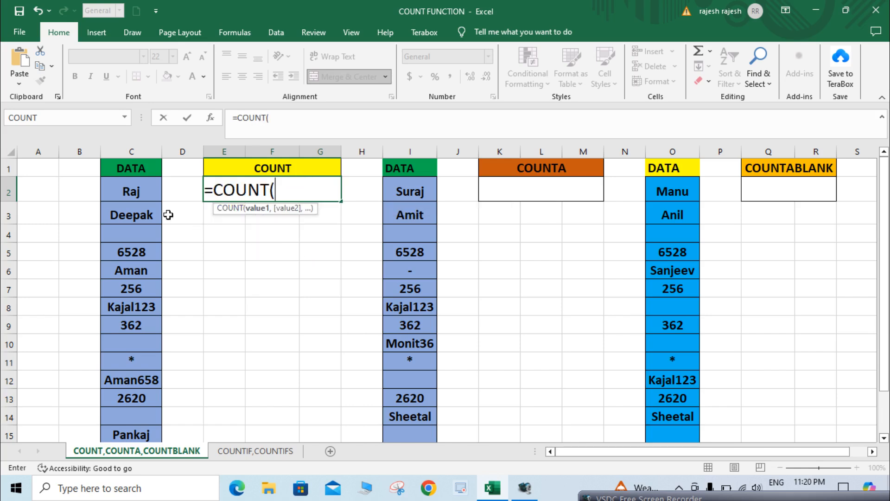
mouse_move(144, 191)
left_mouse_down()
mouse_move(147, 434)
mouse_move(147, 196)
left_mouse_up()
type(")")
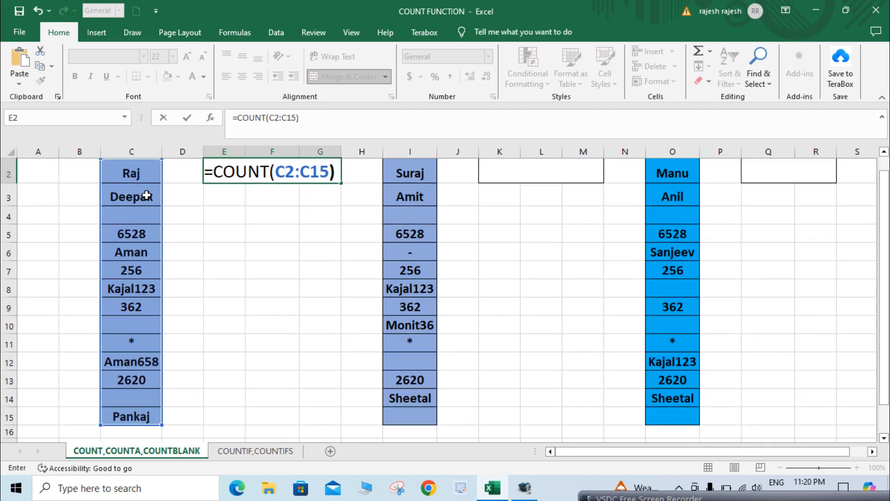
key("Return")
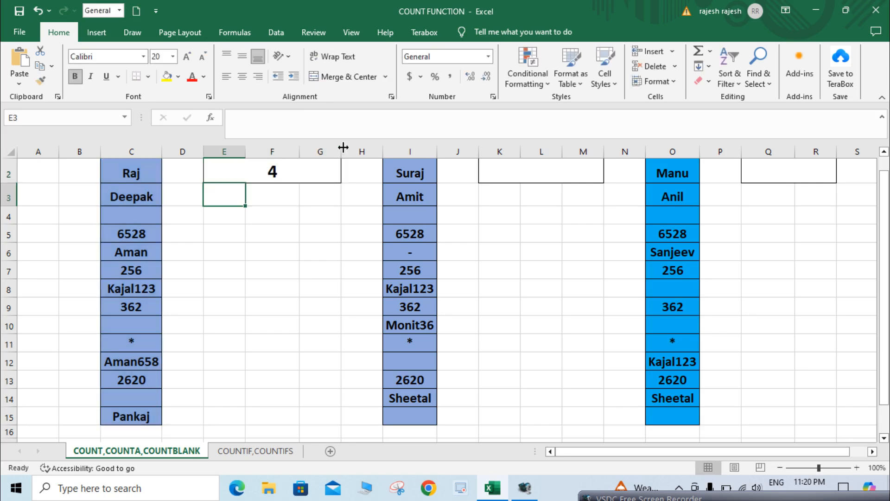
left_click(304, 169)
scroll(304, 169, "up", 1)
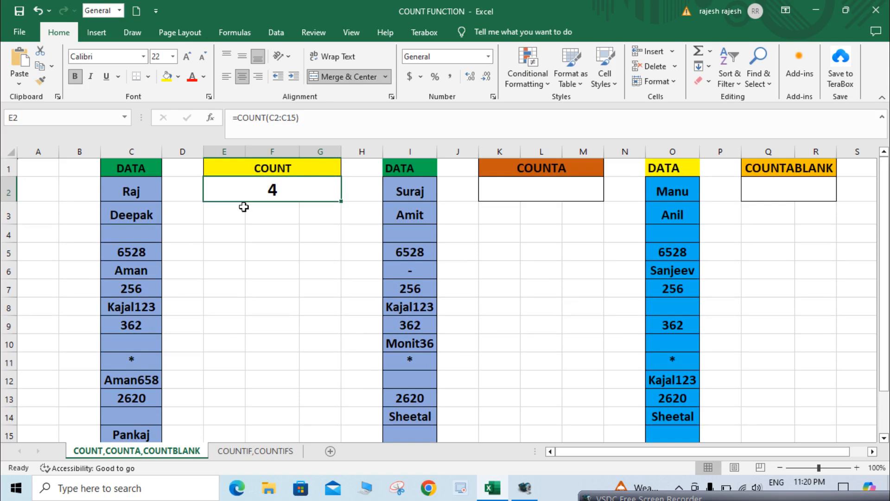
Step: Select the data range C2:C15 and check its cell count in the selection summary
left_click(144, 199)
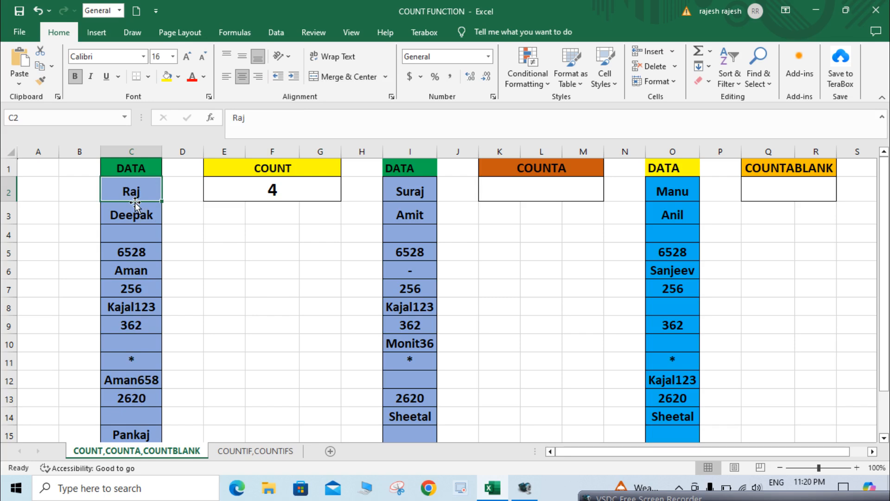
key("shift+Down")
key("shift+Down")
key("shift+Down")
key("shift+Down")
key("shift+Down")
key("shift+Down")
key("shift+Down")
key("shift+Down")
key("shift+Down")
key("shift+Down")
key("shift+Down")
key("shift+Down")
key("shift+Down")
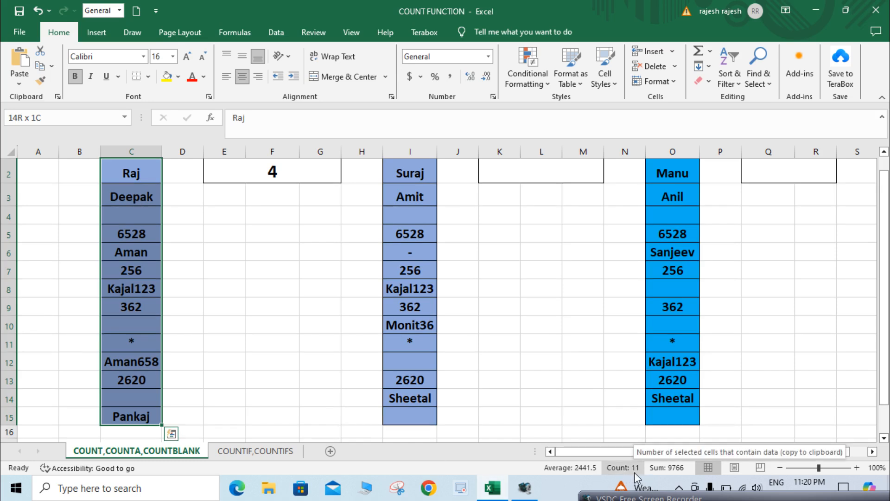
scroll(298, 200, "up", 1)
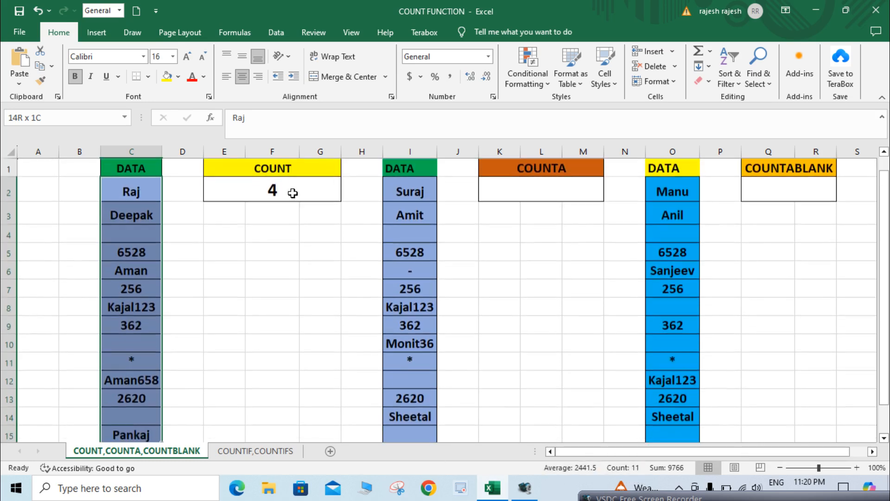
Step: Compare the COUNT formula in E2 with the numeric entries in C5, C7, C9 and C13 and the mixed entry in C8
left_click(298, 187)
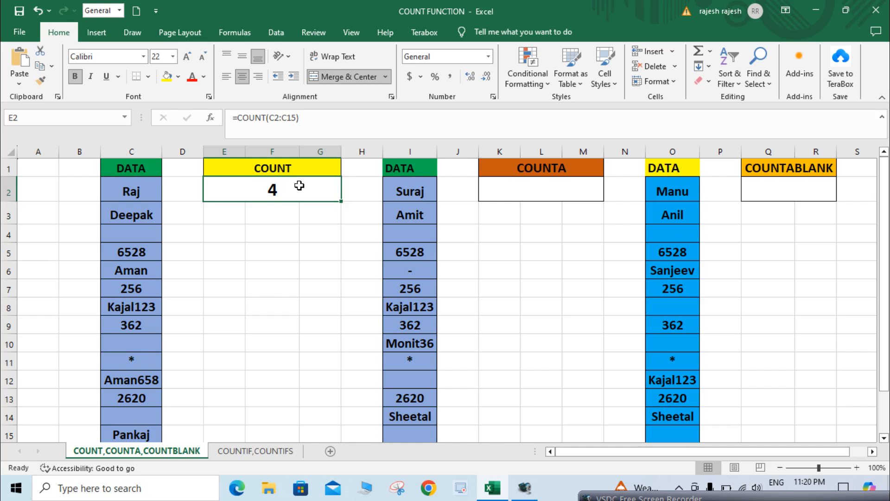
left_click(130, 253)
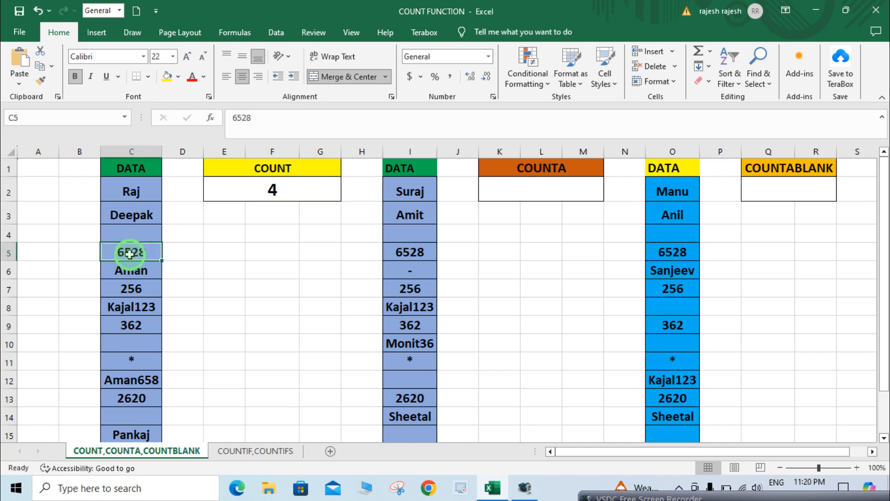
left_click(154, 292)
left_click(135, 328)
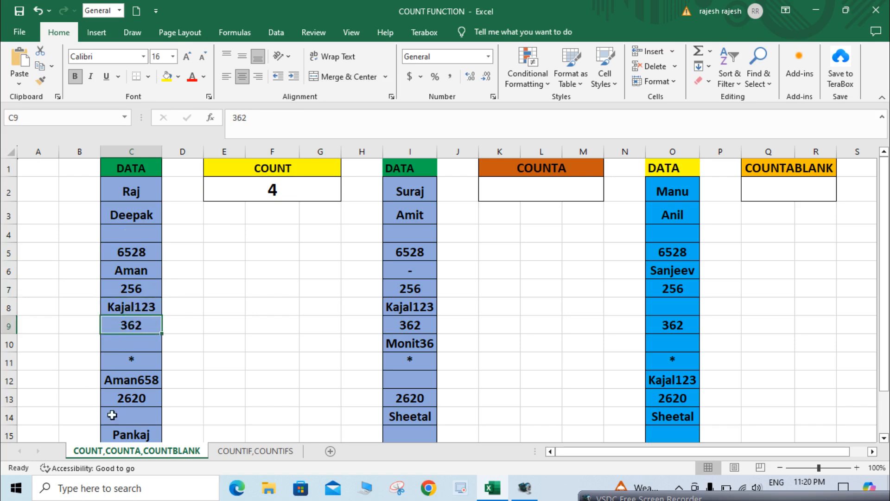
left_click(132, 403)
left_click(141, 301)
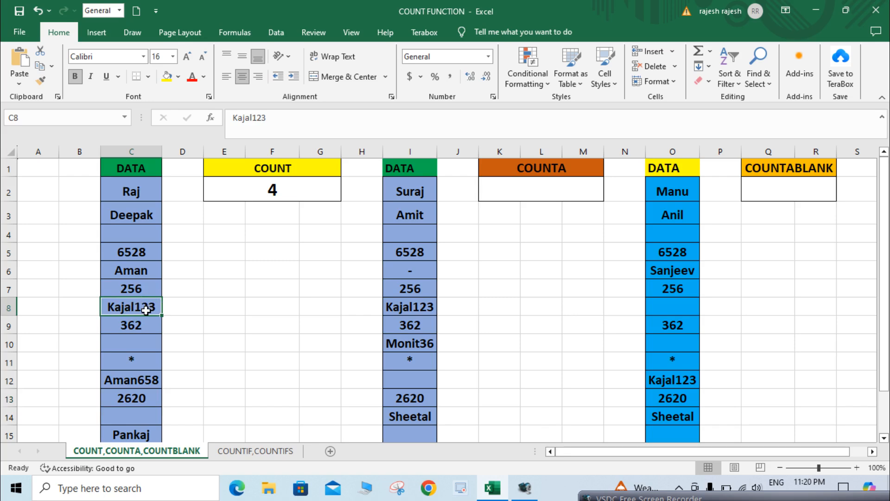
left_click(312, 180)
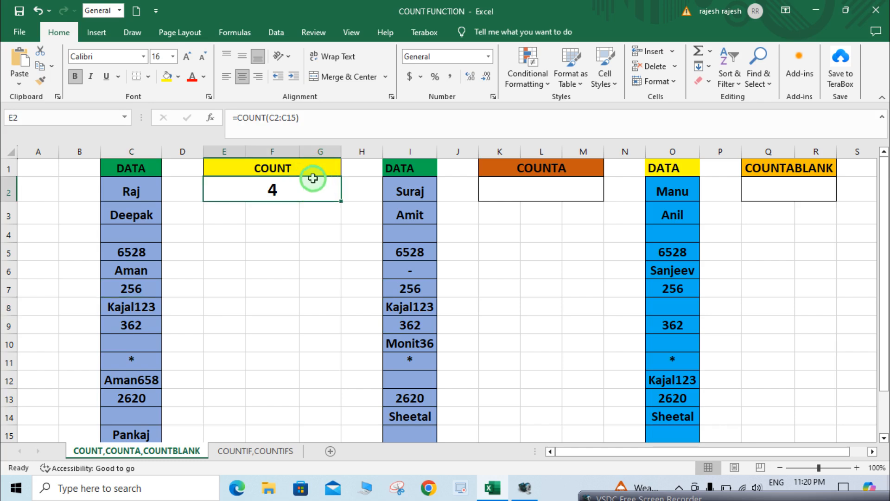
Step: Enter the formula =COUNTA(I2:I15) in cell K2 beneath the COUNTA heading
left_click(531, 197)
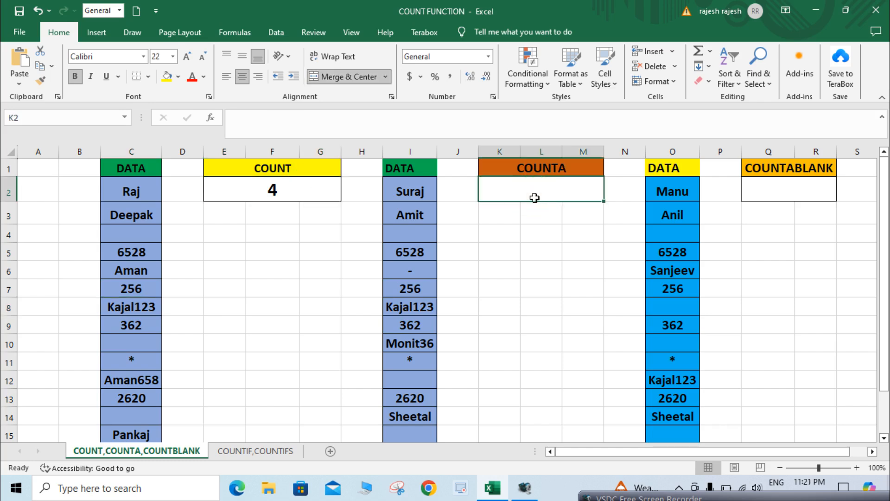
type("=")
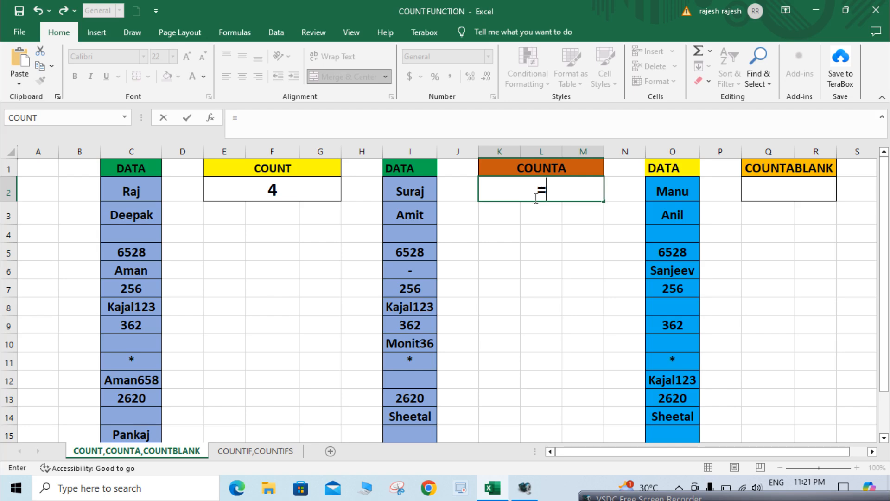
type("cun")
key("BackSpace")
key("BackSpace")
type("ounta")
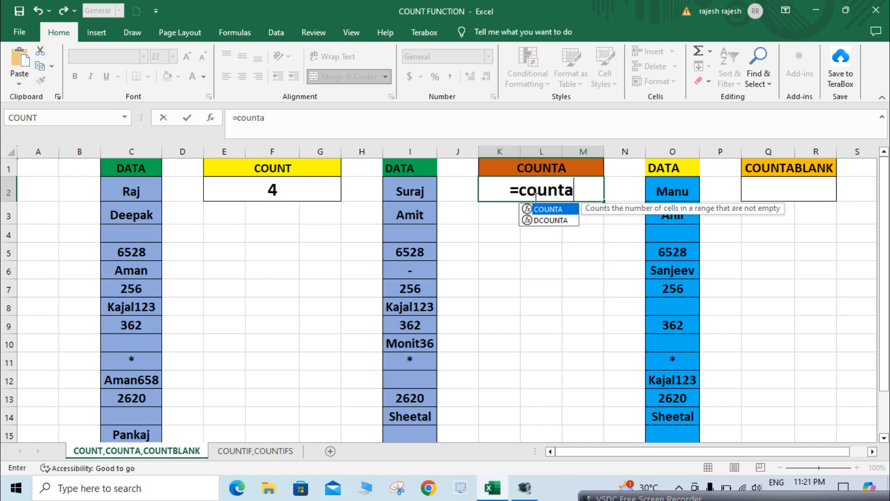
key("Tab")
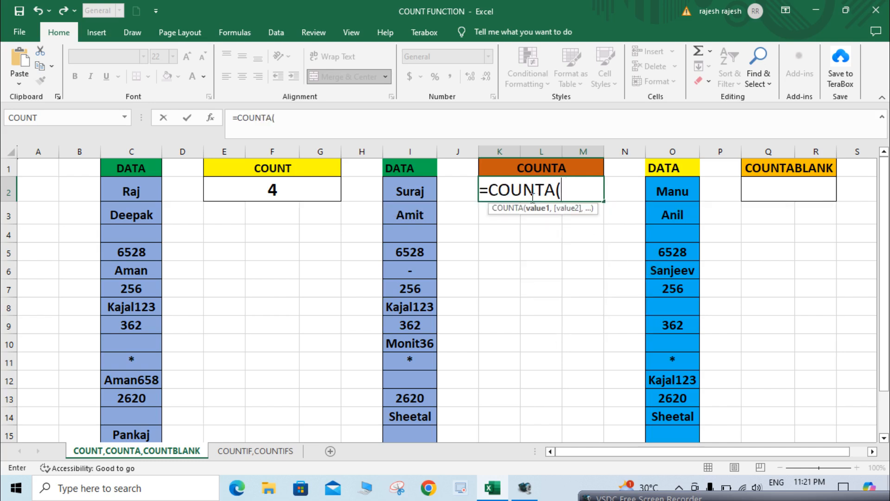
left_click(412, 190)
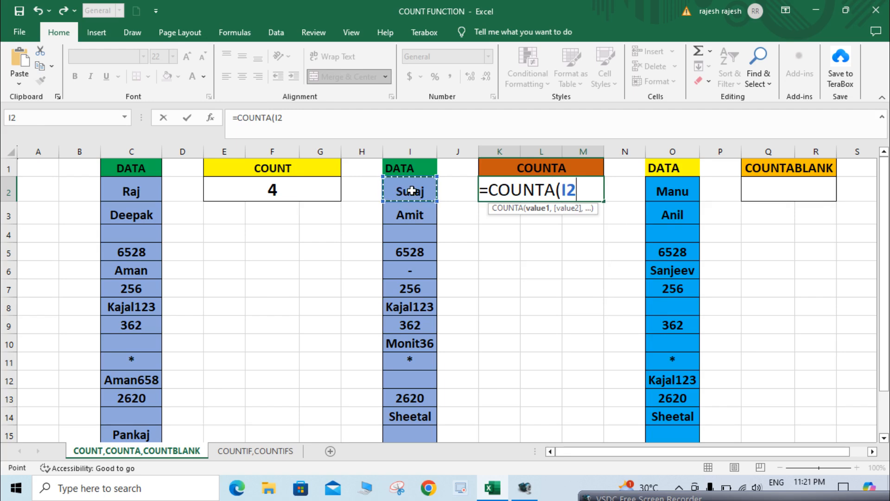
left_click_drag(412, 190, 410, 307)
key("shift+Down")
key("shift+Down")
key("shift+Down")
key("shift+Down")
key("shift+Down")
key("shift+Down")
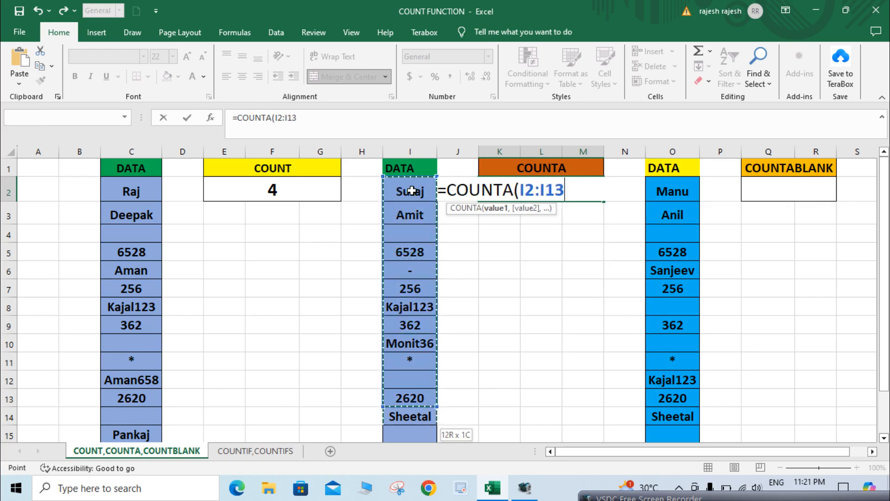
key("shift+Down")
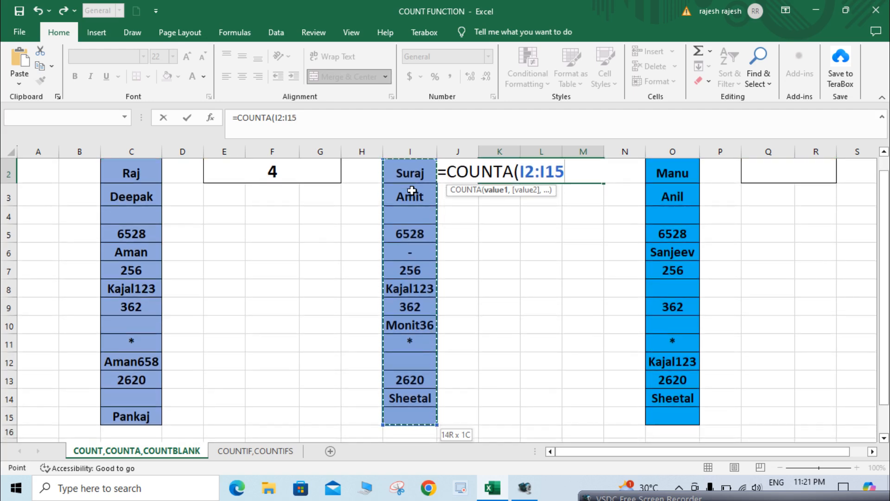
type(")")
key("Return")
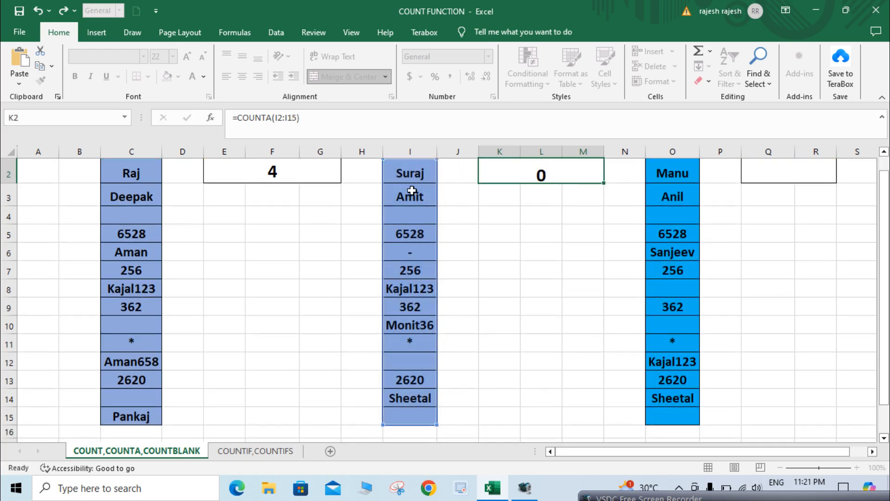
Step: Select the data range I2:I15 and compare its cell count in the selection summary with the COUNTA result in K2
left_click(529, 167)
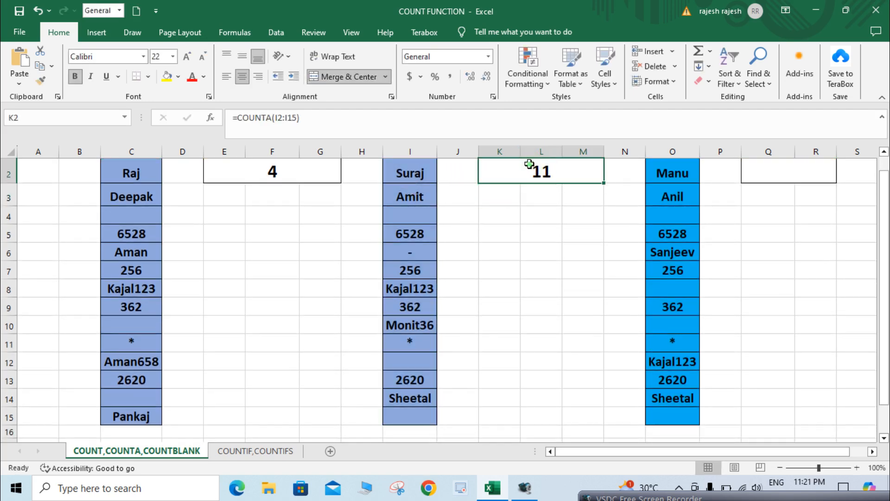
scroll(529, 165, "up", 1)
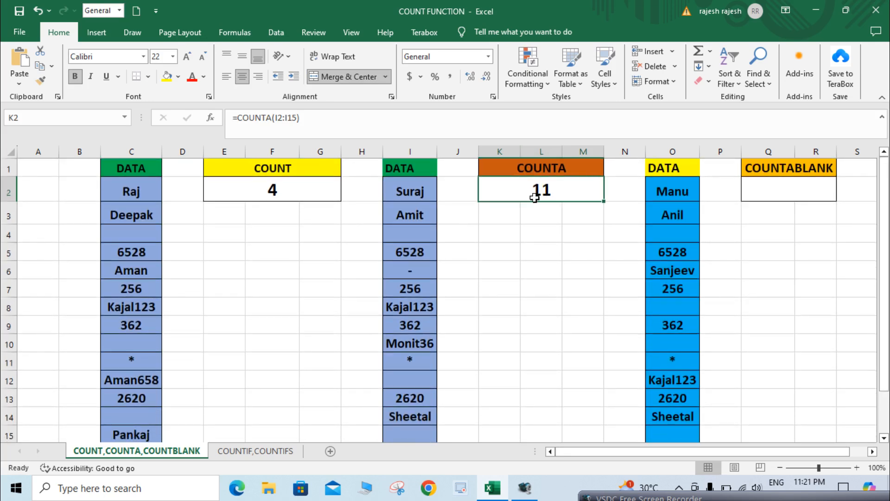
left_click(407, 191)
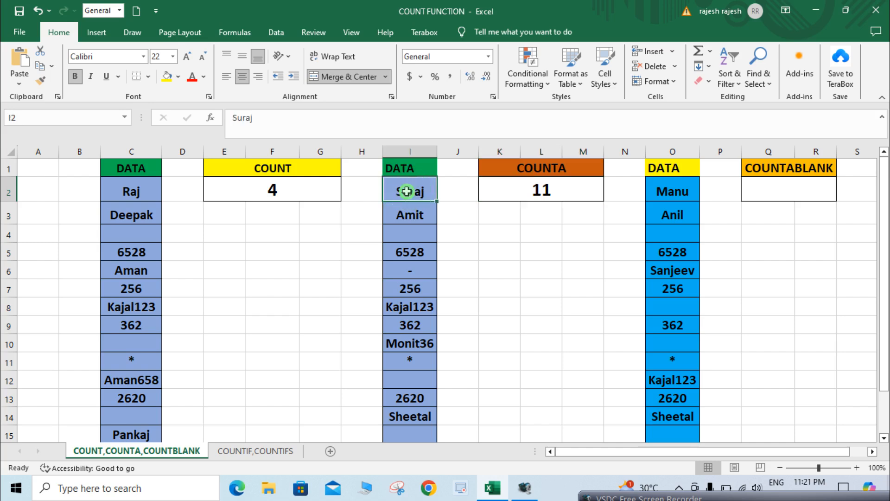
key("shift+Down")
key("shift+Down")
key("shift+Down")
key("shift+Down")
key("shift+Down")
key("shift+Down")
key("shift+Down")
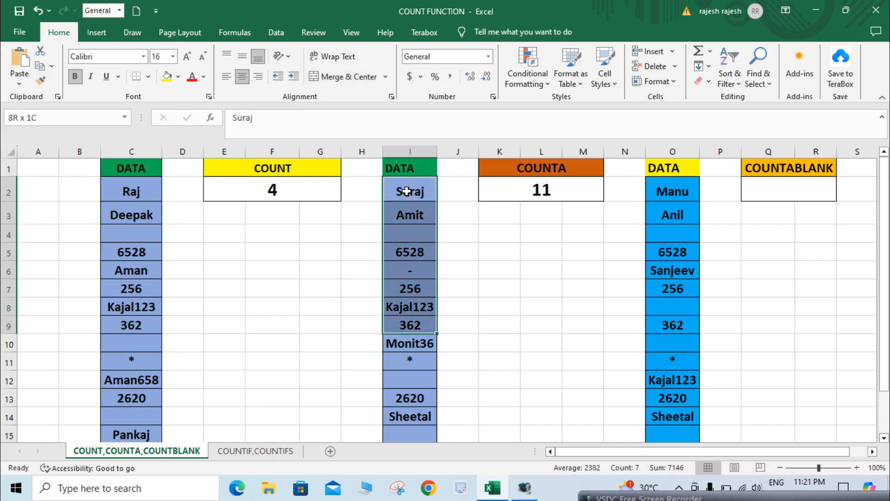
key("shift+Down")
key("shift+Down")
key("shift+Down")
key("shift+Down")
key("shift+Down")
key("shift+Down")
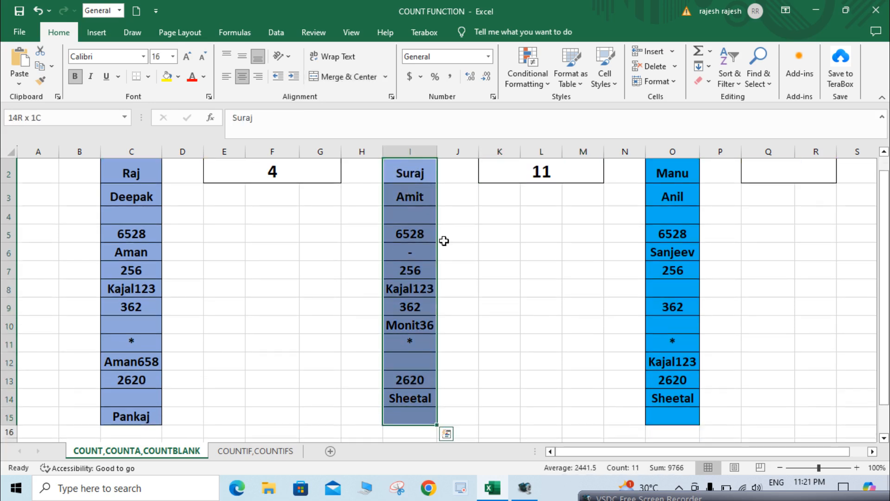
Step: Examine the blank cell I4 in the second data column and the COUNTA formula in K2
left_click(412, 319)
scroll(413, 324, "up", 1)
left_click(406, 228)
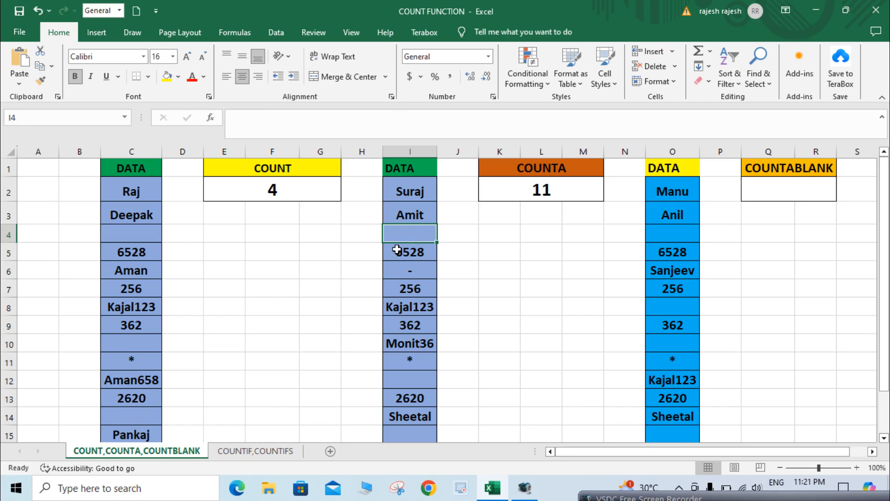
left_click(541, 192)
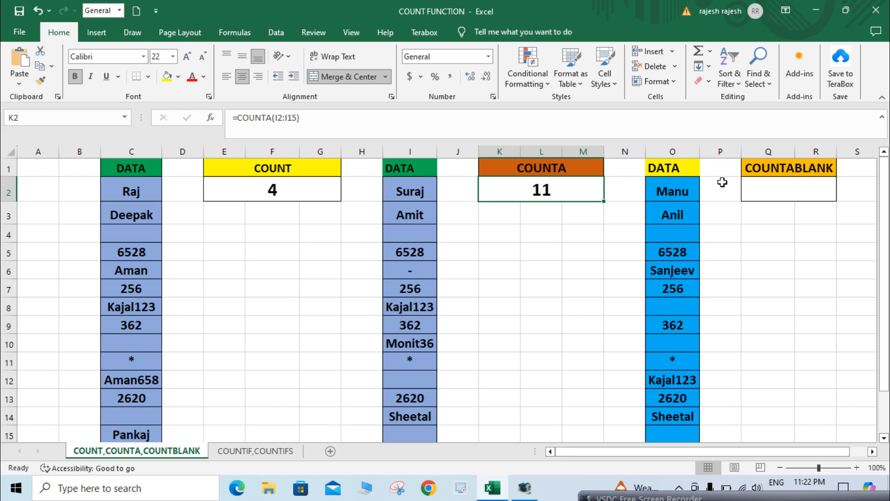
Step: Enter the formula =COUNTBLANK(O2:O15) in cell Q2 beneath the COUNTABLANK heading
left_click(808, 174)
left_click(761, 192)
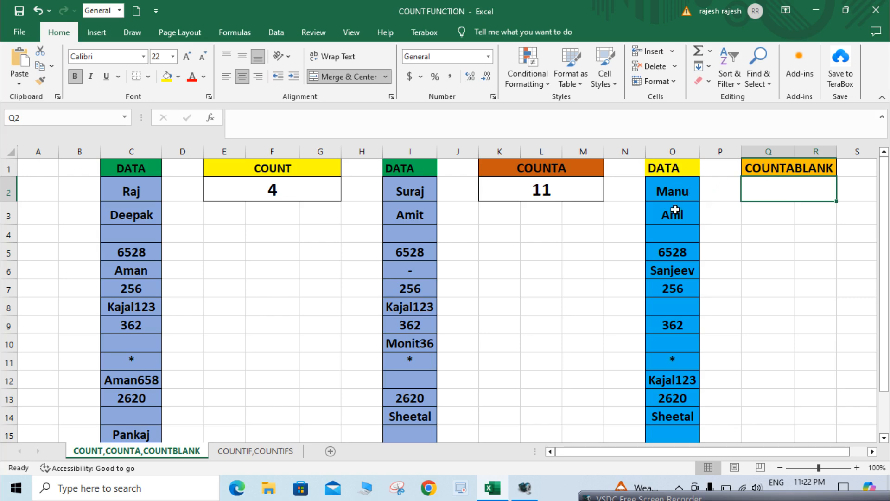
left_click(769, 191)
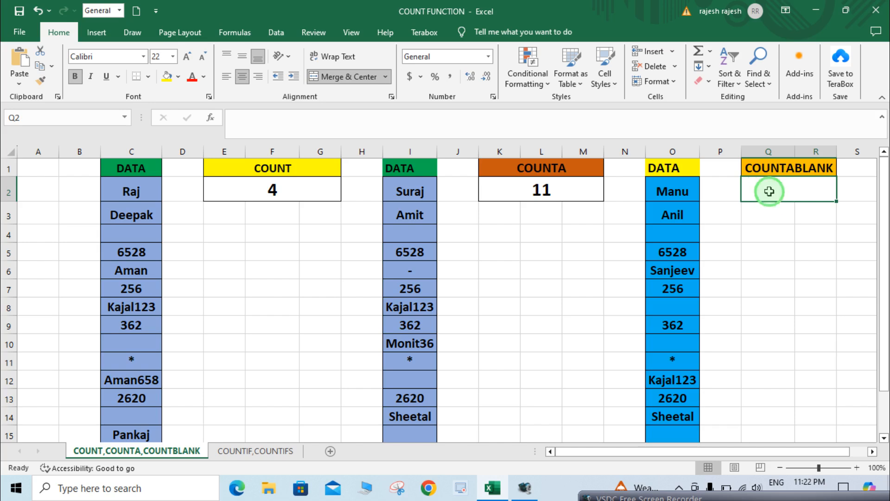
type("=c")
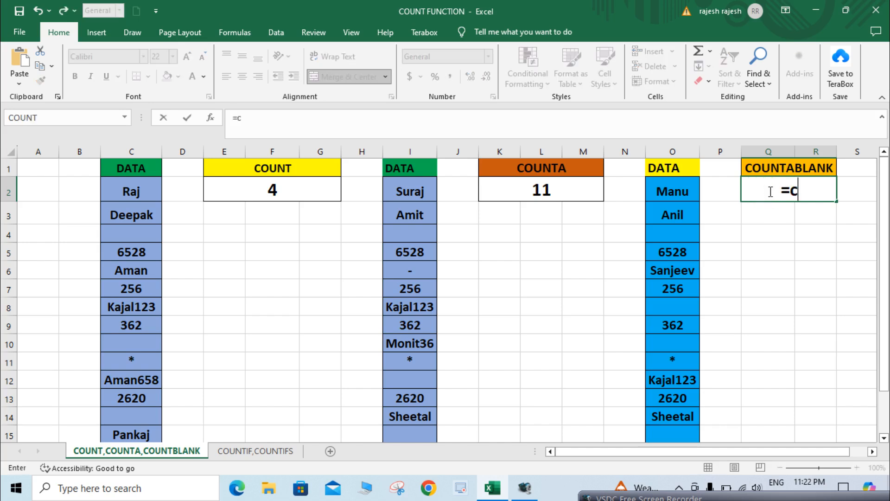
type("ountab")
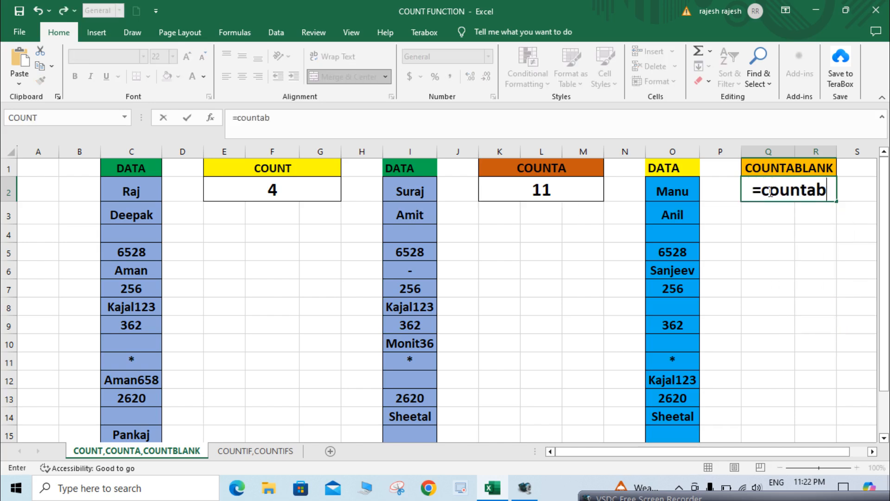
key("BackSpace")
key("BackSpace")
type("b")
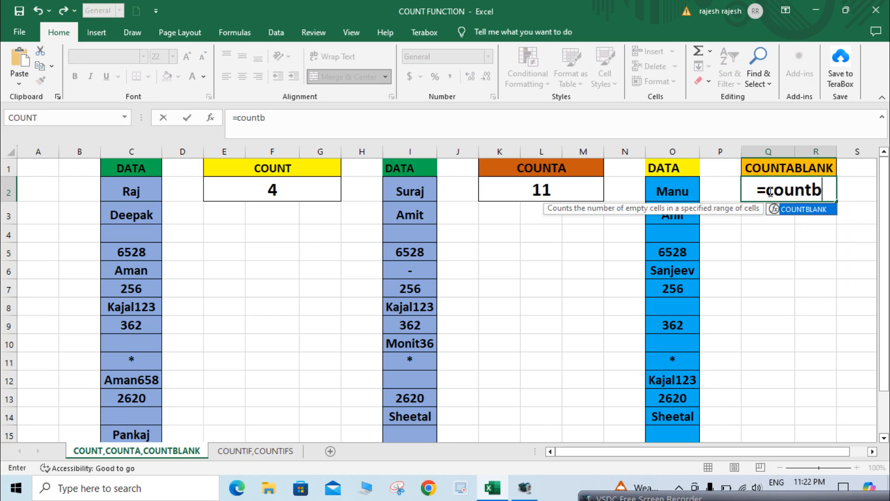
key("Tab")
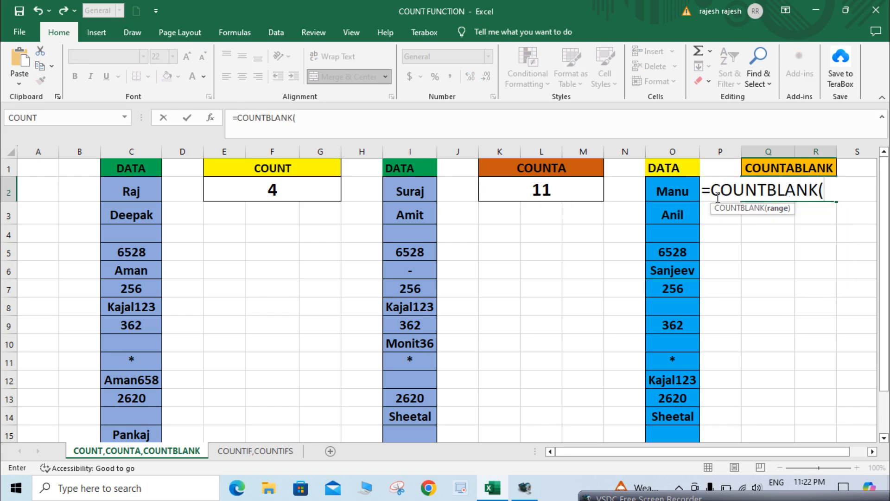
left_click(673, 197)
key("shift+Down")
key("shift+Down")
key("shift+Down")
key("shift+Down")
key("shift+Down")
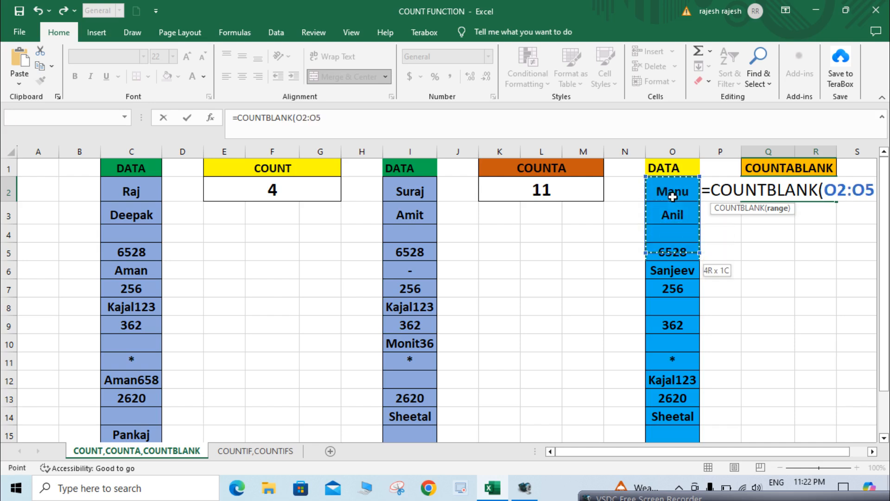
key("shift+Down")
key("shift+Down")
key("shift+Down")
key("shift+Down")
key("shift+Down")
key("shift+Down")
key("shift+Down")
key("shift+Down")
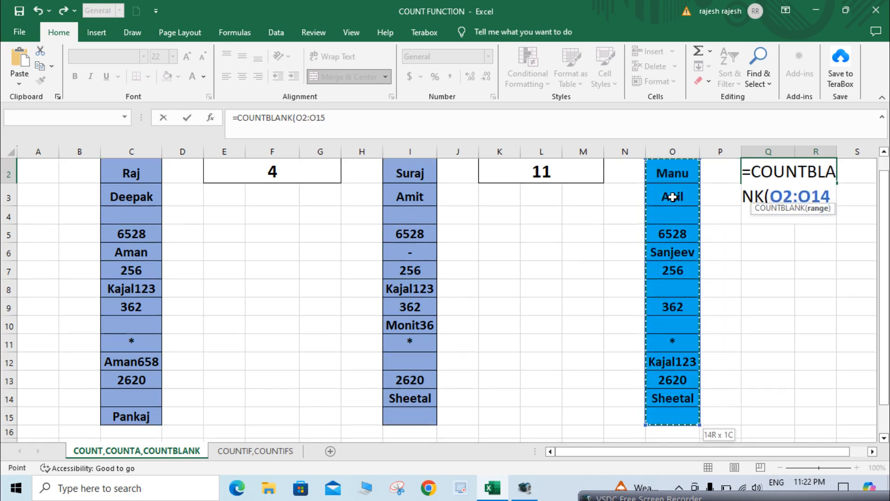
type(")")
key("Return")
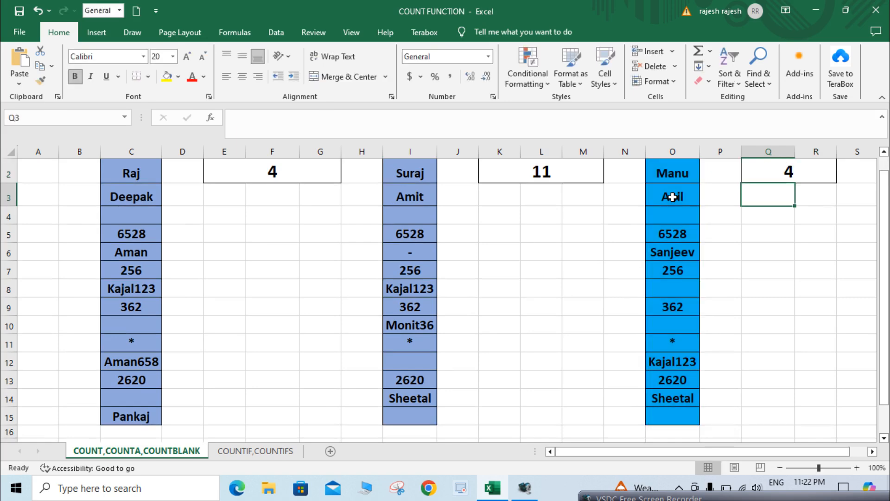
Step: Compare the COUNTBLANK formula in Q2 with the empty cells O4, O8, O10 and O15 in the third data column
left_click(791, 171)
scroll(796, 174, "up", 1)
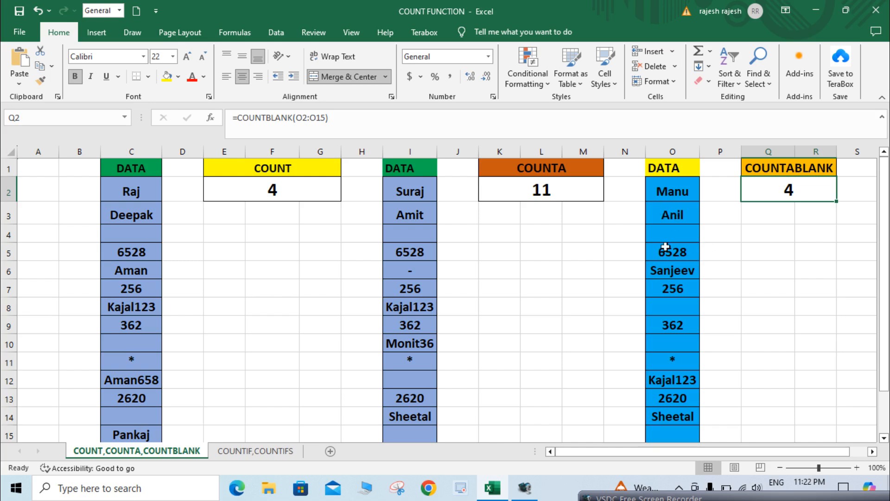
left_click(676, 239)
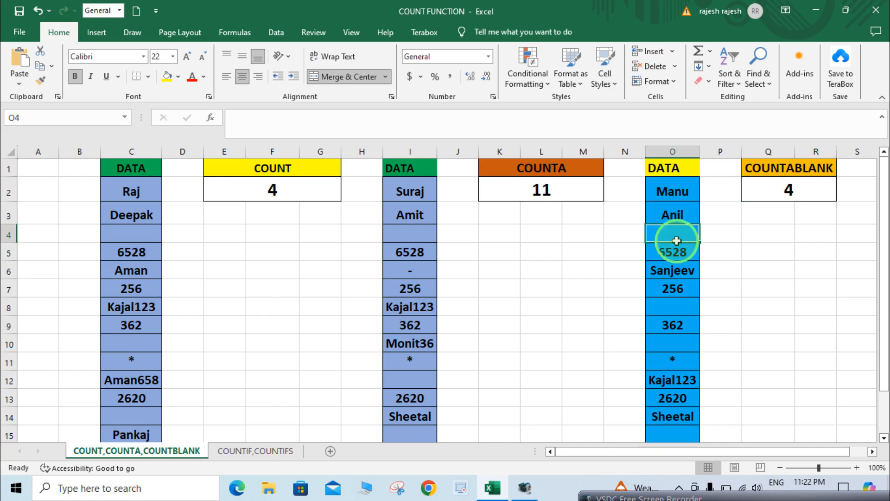
left_click(673, 318)
left_click(676, 311)
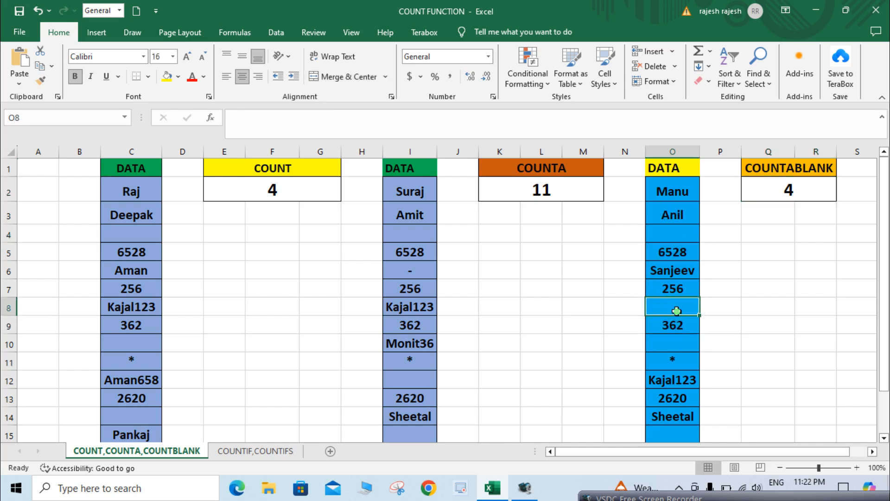
left_click(670, 357)
left_click(681, 343)
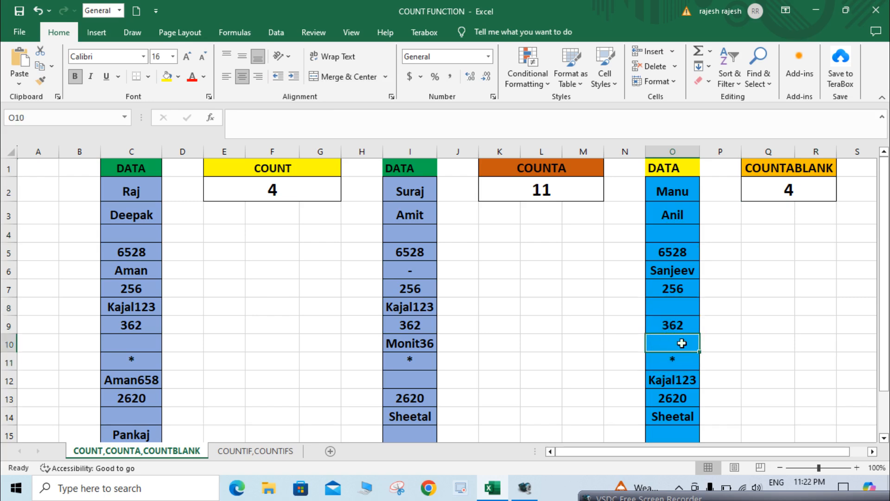
left_click(669, 441)
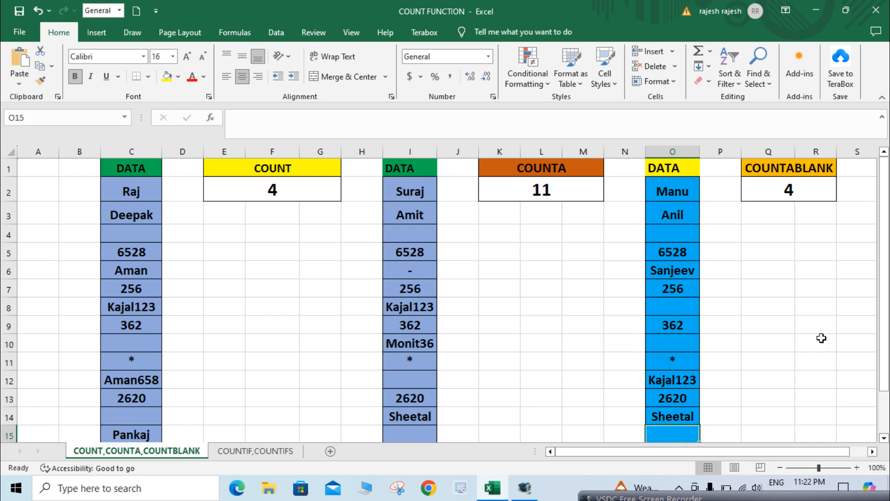
Step: Clear the entry in cell O6 and check the COUNTBLANK result in Q2
left_click(673, 274)
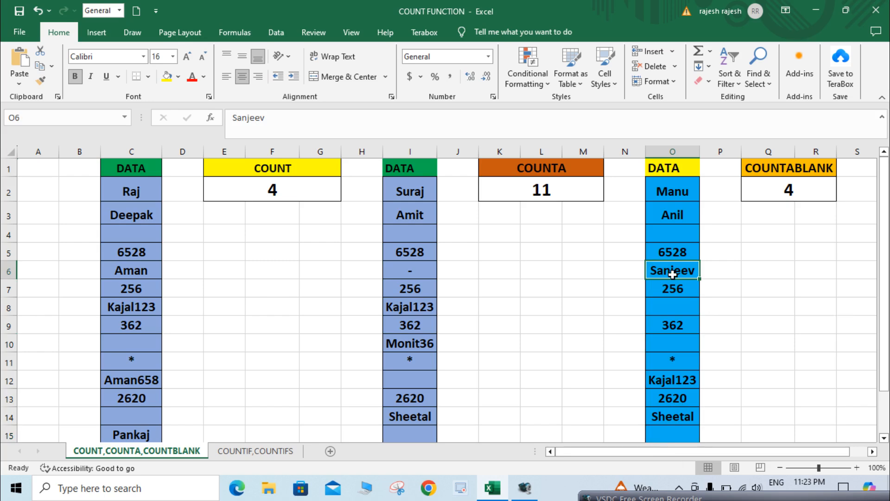
key("Delete")
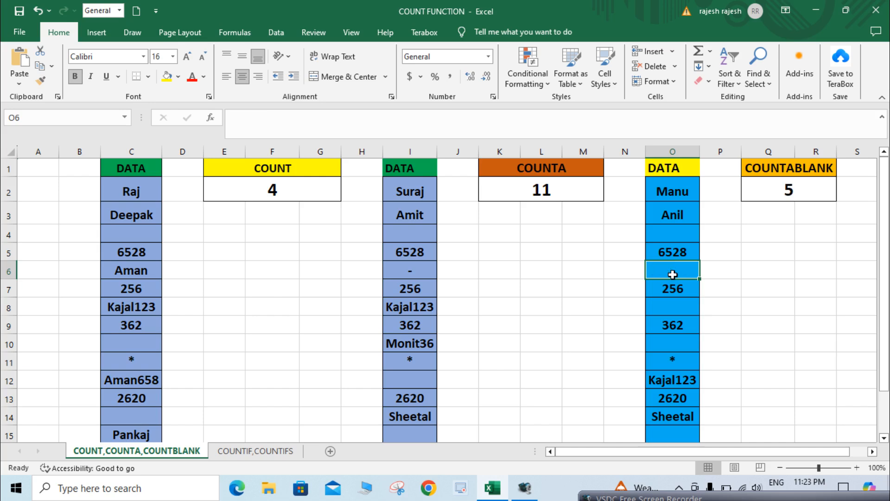
left_click(809, 180)
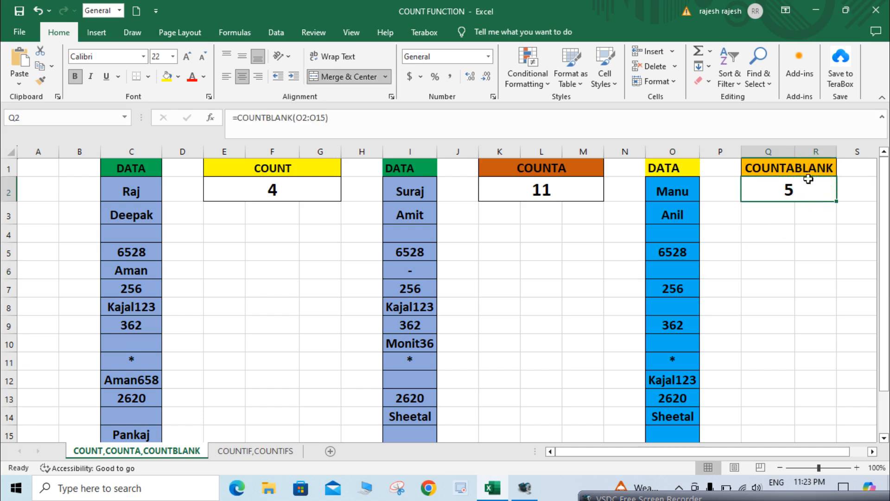
left_click(546, 174)
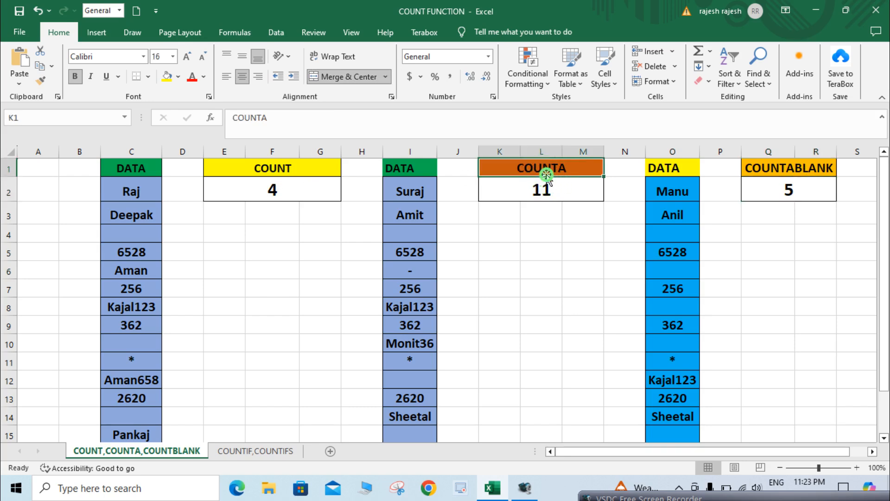
left_click(794, 182)
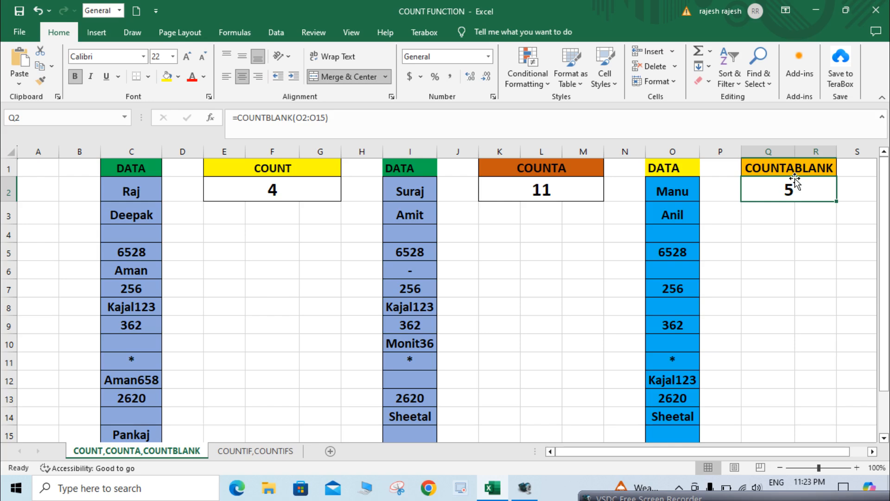
Step: Open the COUNTIF,COUNTIFS sheet and inspect the criterion cell N2 beneath the COUNTIF heading
left_click(271, 451)
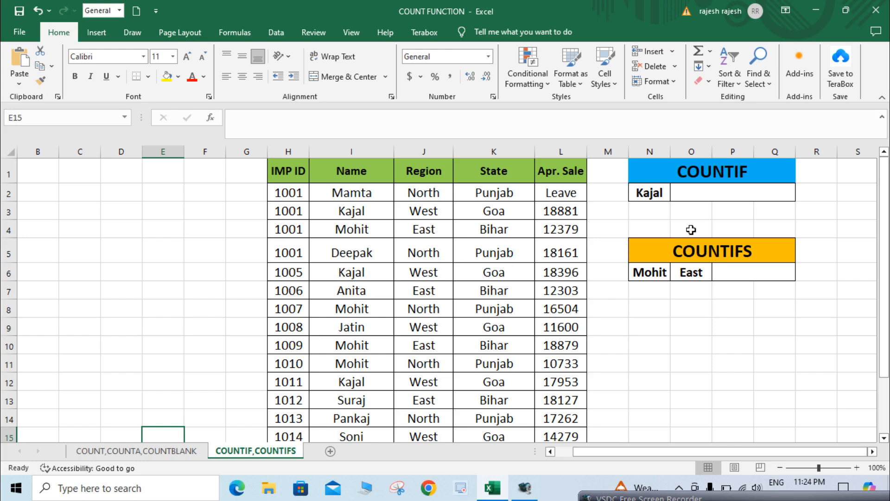
left_click(701, 196)
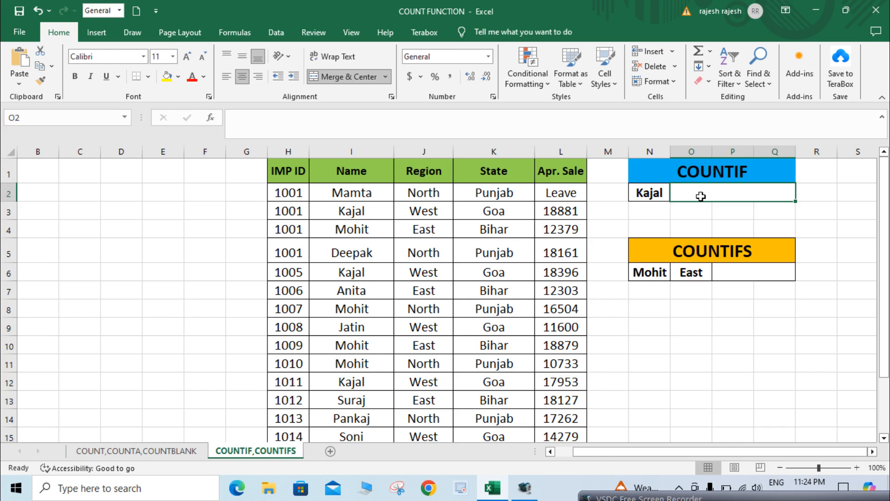
left_click(663, 195)
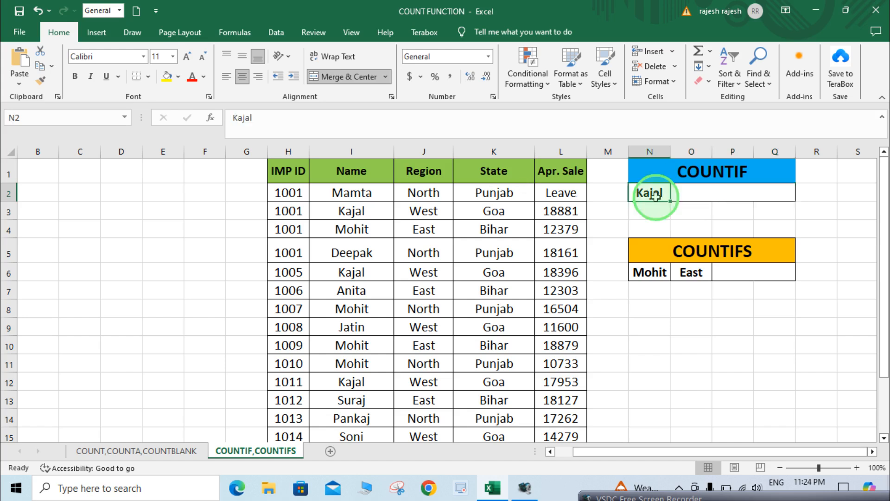
Step: Begin a COUNTIF formula in merged cell O2 beneath the COUNTIF heading
left_click(683, 198)
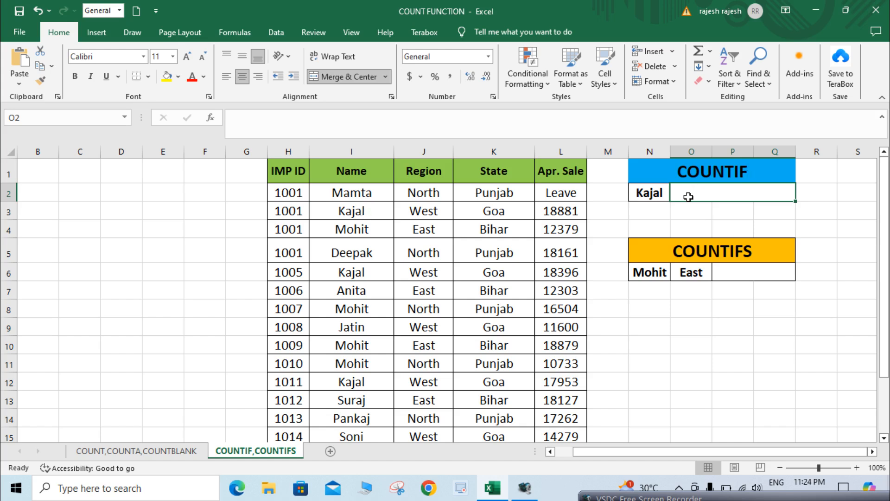
type("=")
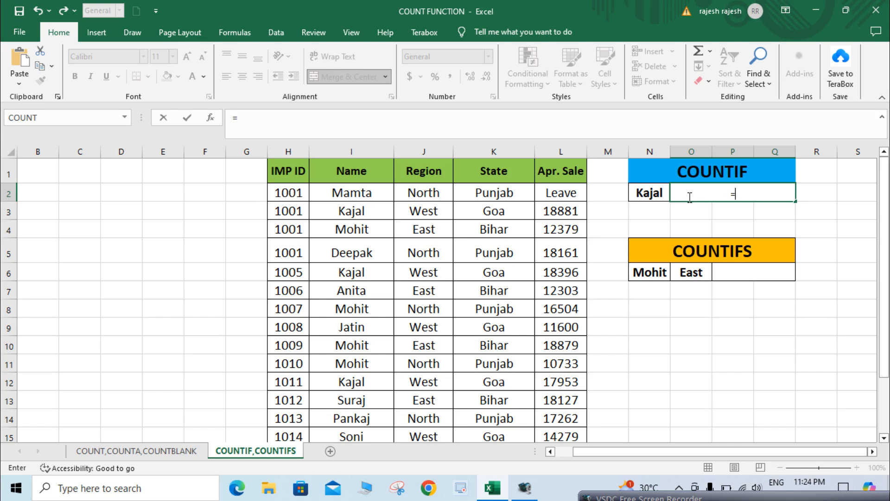
type("countai")
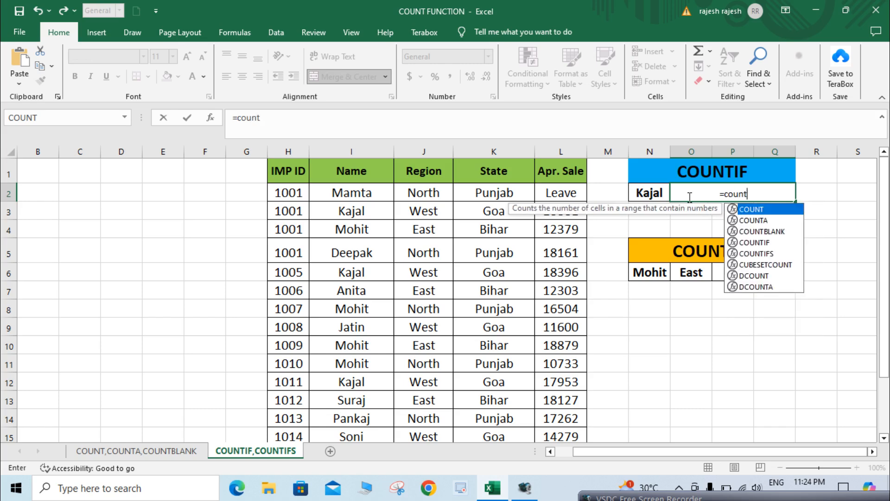
key("BackSpace")
key("BackSpace")
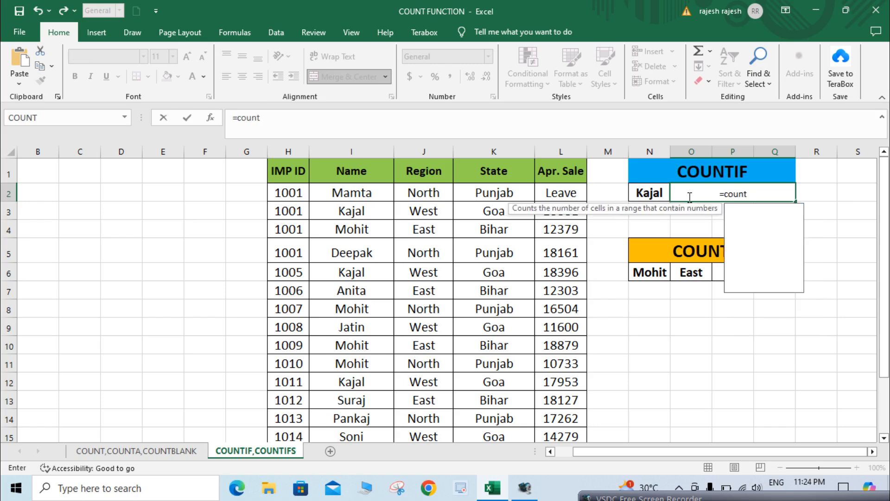
type("if")
key("Tab")
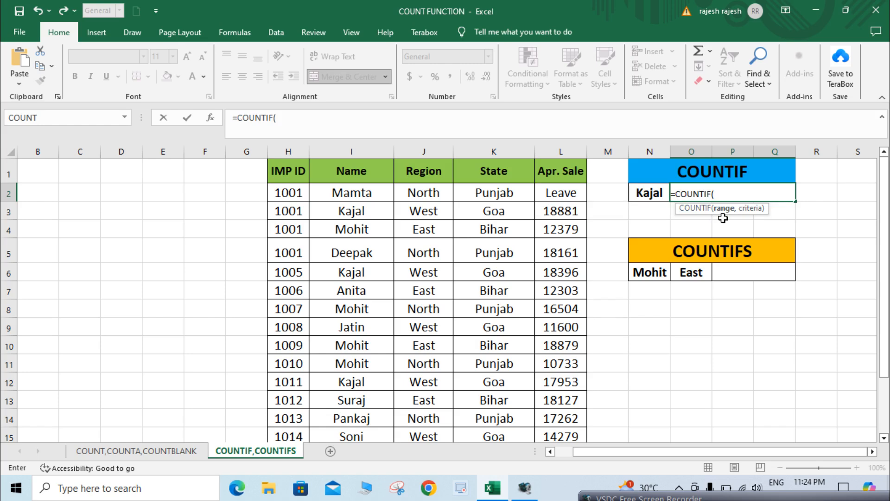
Step: Complete the COUNTIF formula in O2 as =COUNTIF(I2:$I$15,N2), counting the Name column entries that match N2
left_click(357, 202)
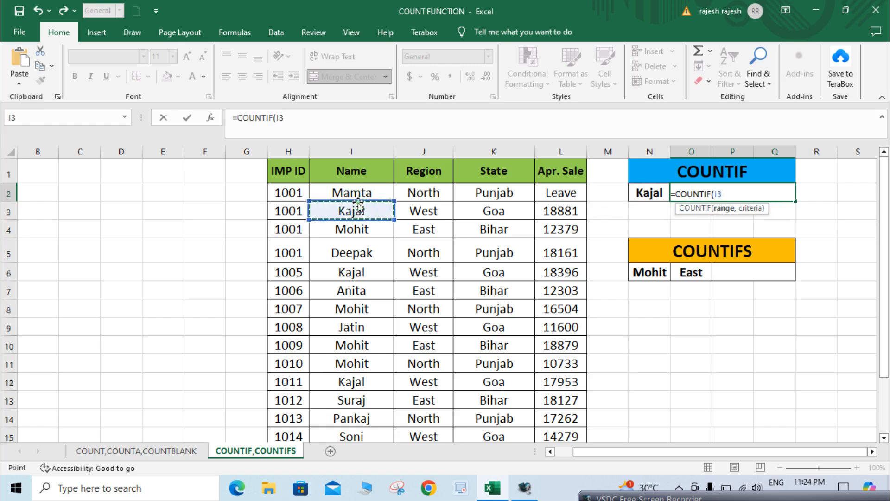
left_click(373, 188)
key("ctrl+shift+Down")
key("ctrl+shift+Down")
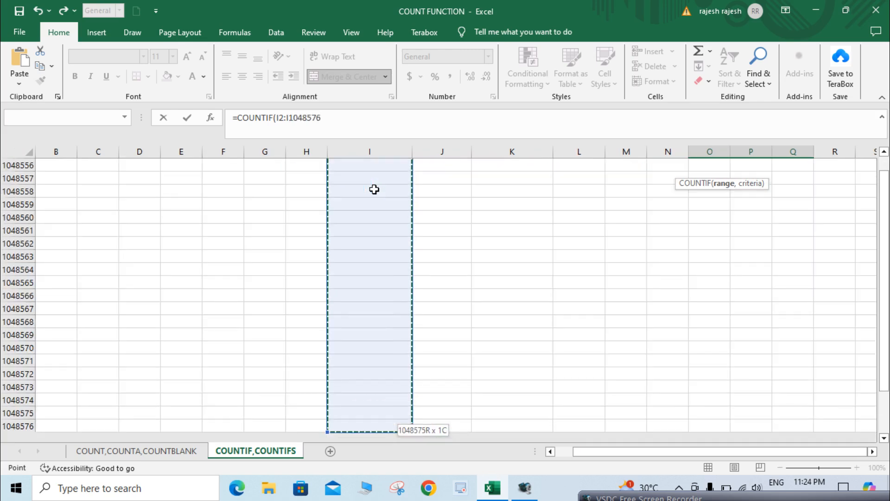
key("ctrl+shift+Up")
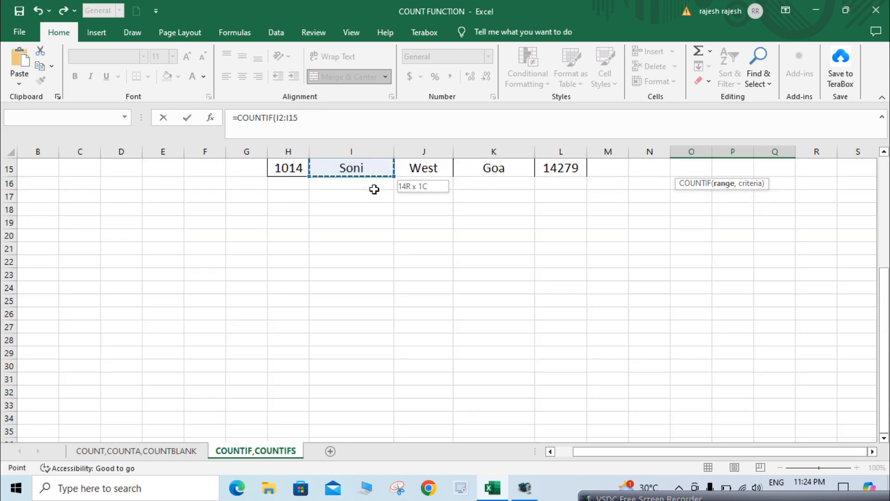
type(",")
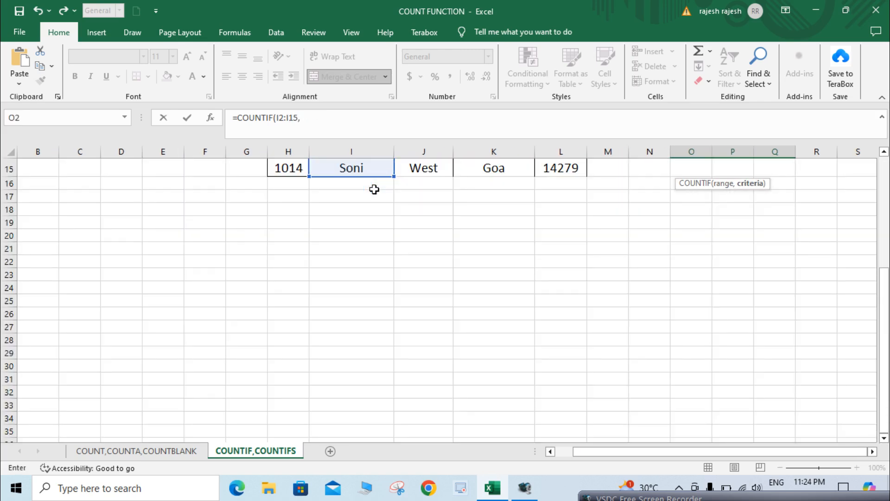
key("BackSpace")
key("F4")
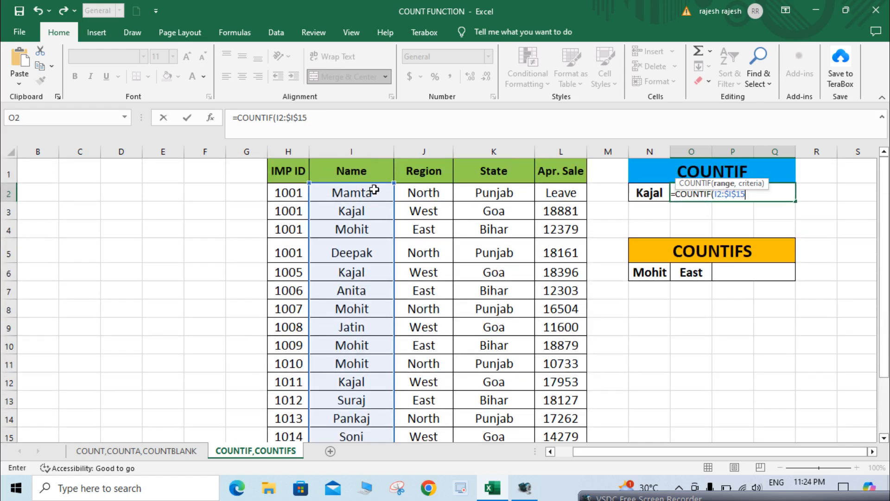
type(",")
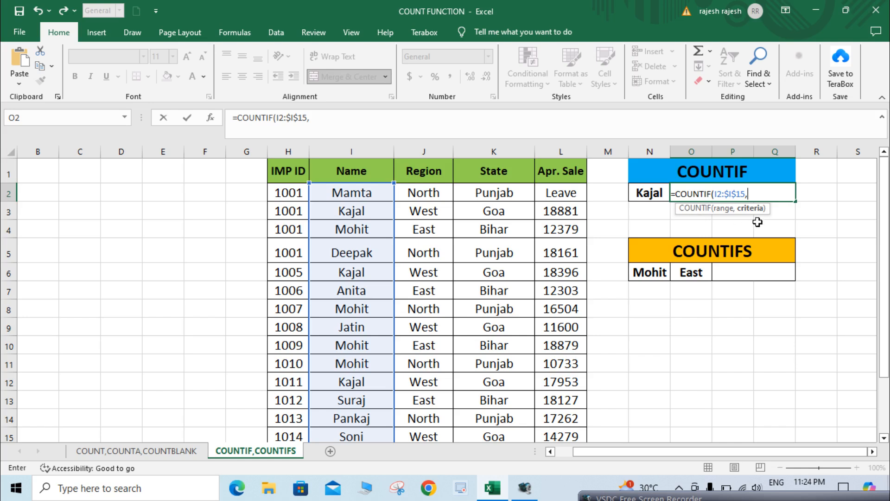
left_click(651, 192)
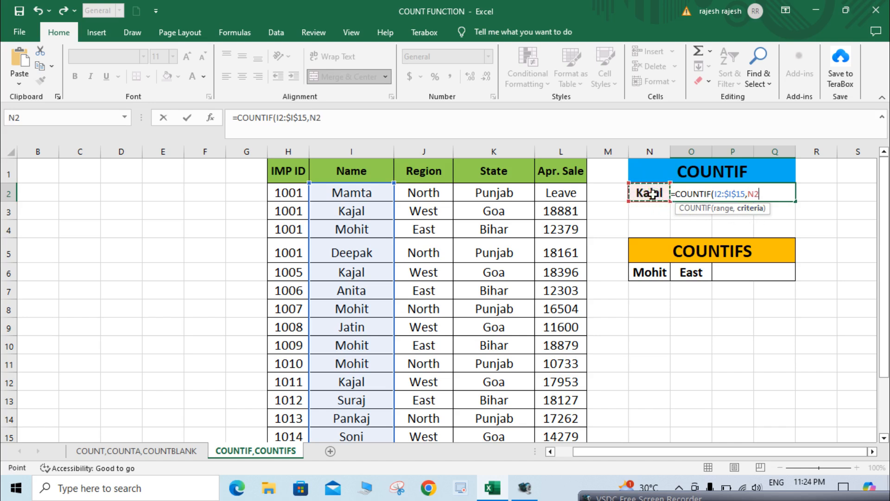
type(")")
key("Return")
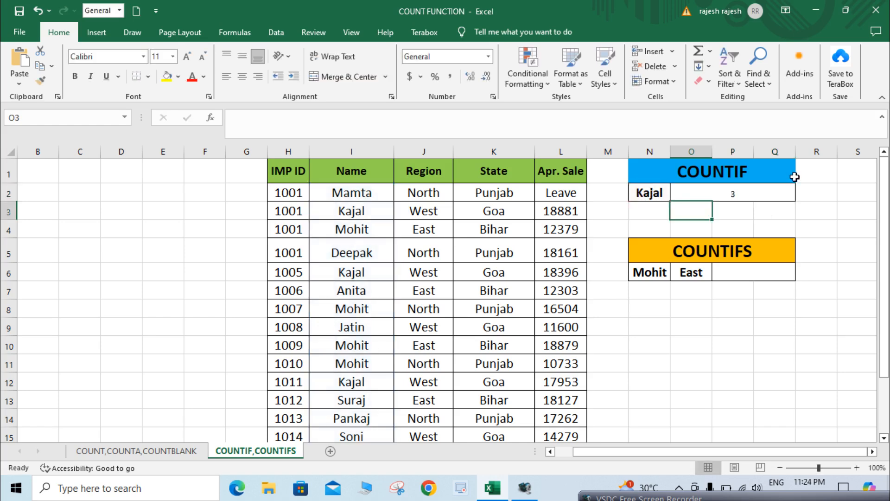
Step: Format the COUNTIF result in O2 with font size 16 and bold
left_click(768, 192)
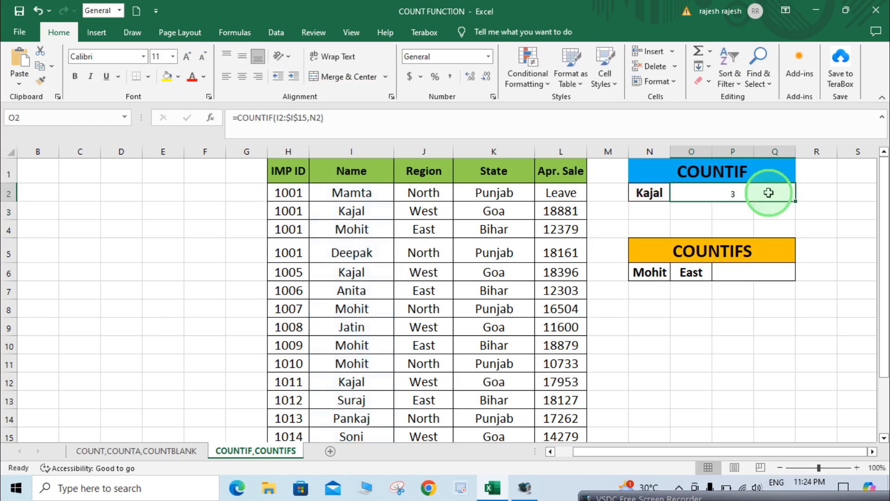
left_click(187, 56)
left_click(187, 56)
left_click(187, 56)
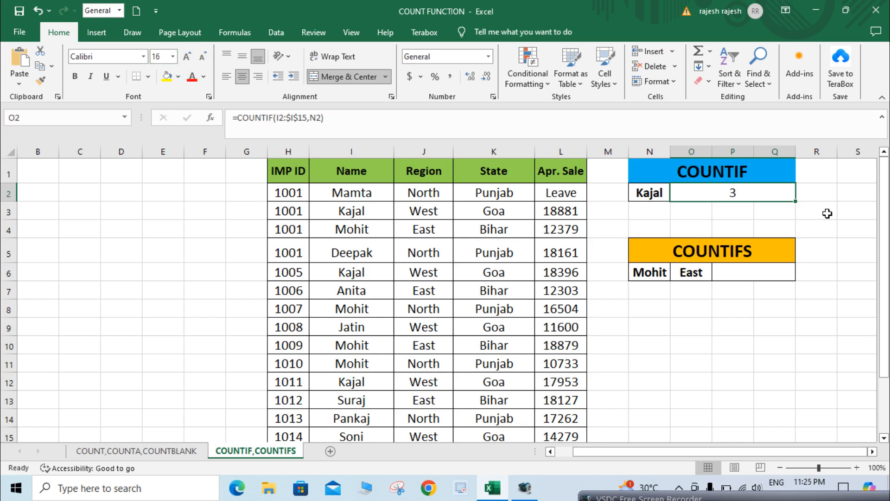
key("ctrl+b")
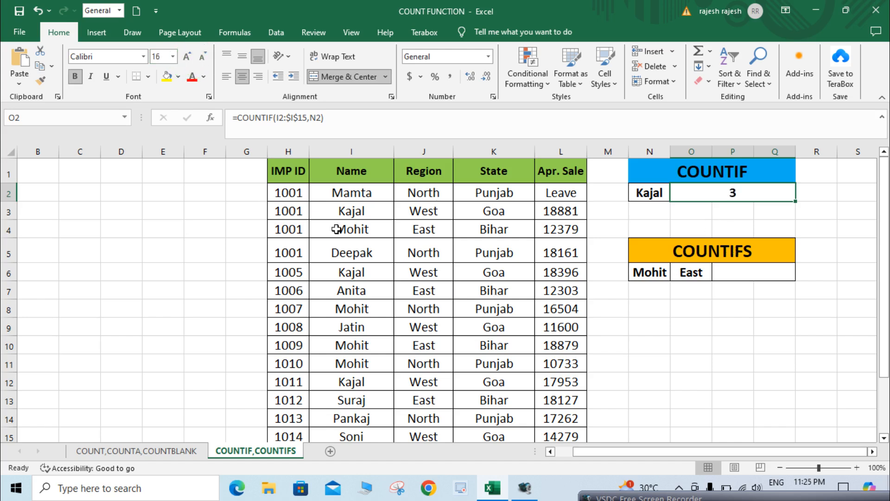
Step: Compare the COUNTIF result in O2 and its criterion in N2 with the matching Name entries in I3, I6 and I12
left_click(363, 195)
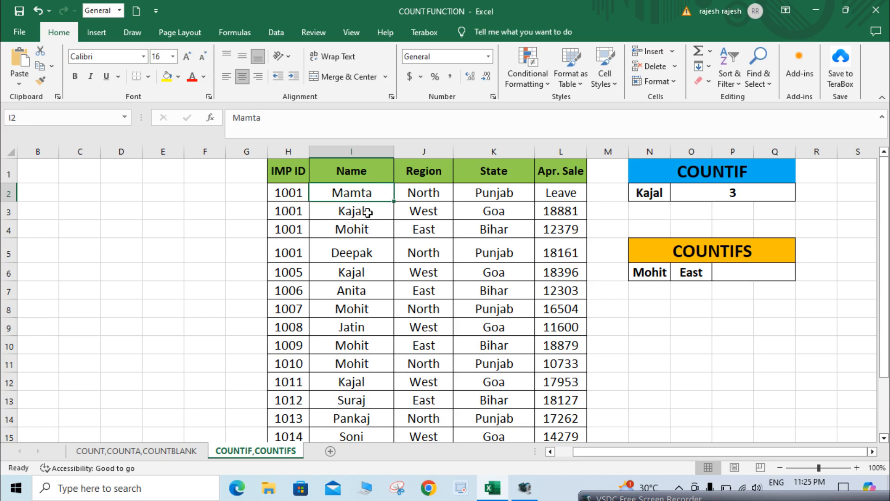
left_click(364, 212)
left_click(364, 277)
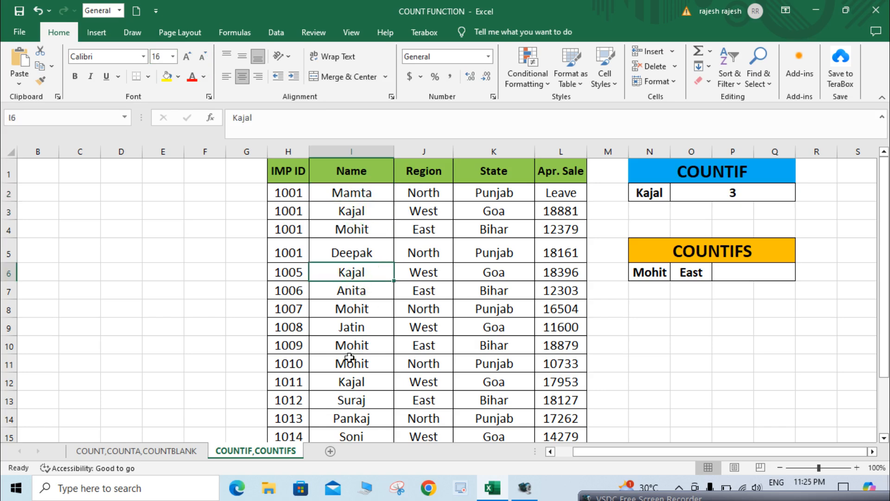
left_click(366, 387)
scroll(368, 387, "down", 2)
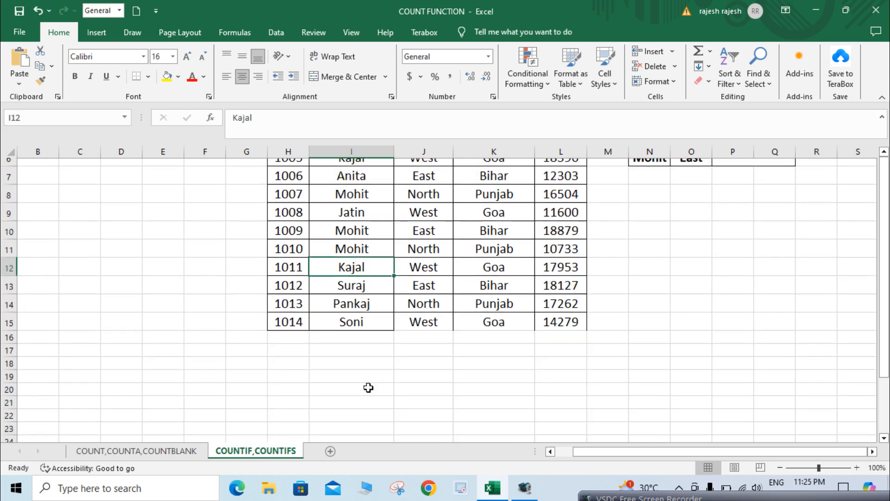
scroll(367, 387, "up", 2)
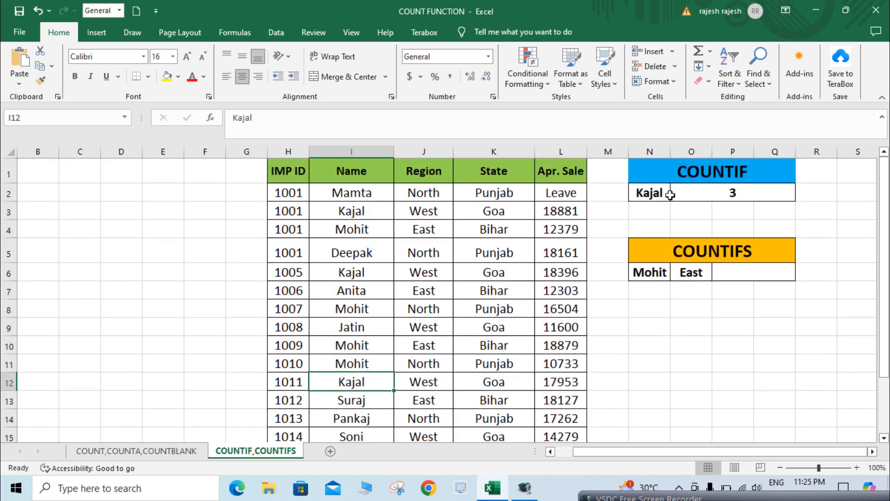
left_click(670, 194)
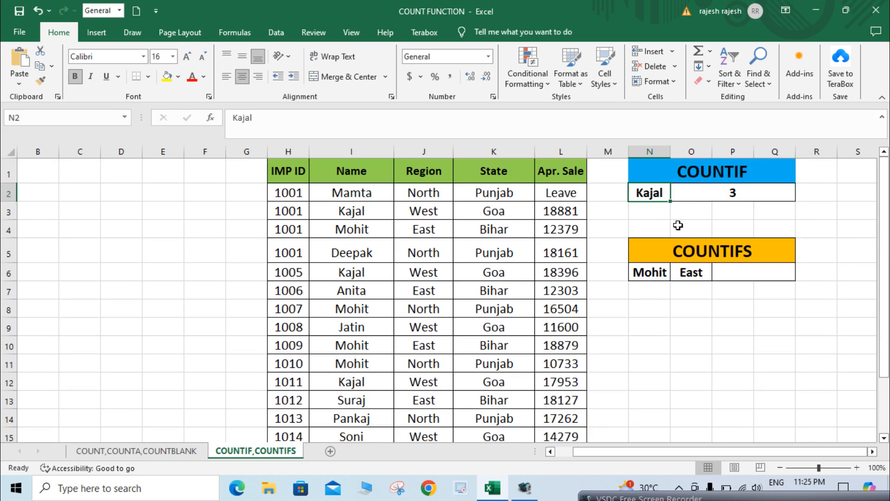
left_click(645, 193)
left_click(710, 188)
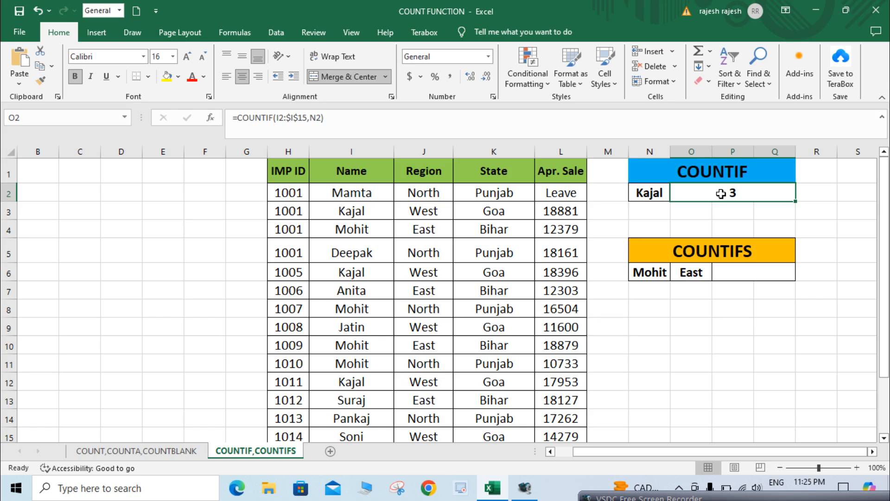
Step: Check the two criteria in N6 and O6 and begin a COUNTIFS formula in merged cell P6
left_click(751, 274)
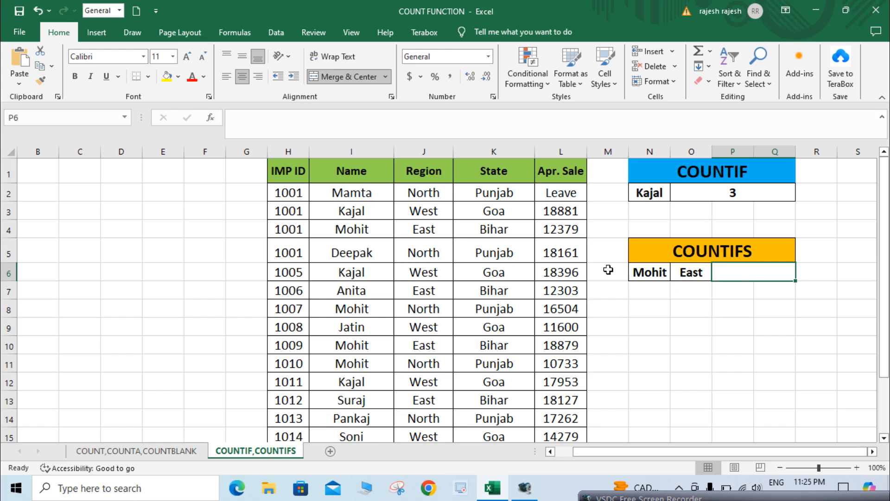
left_click(674, 272)
left_click(647, 273)
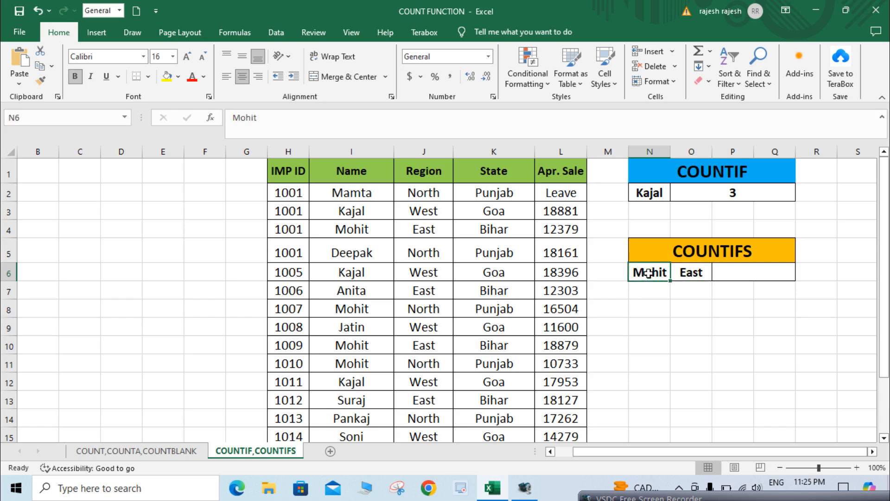
left_click(672, 273)
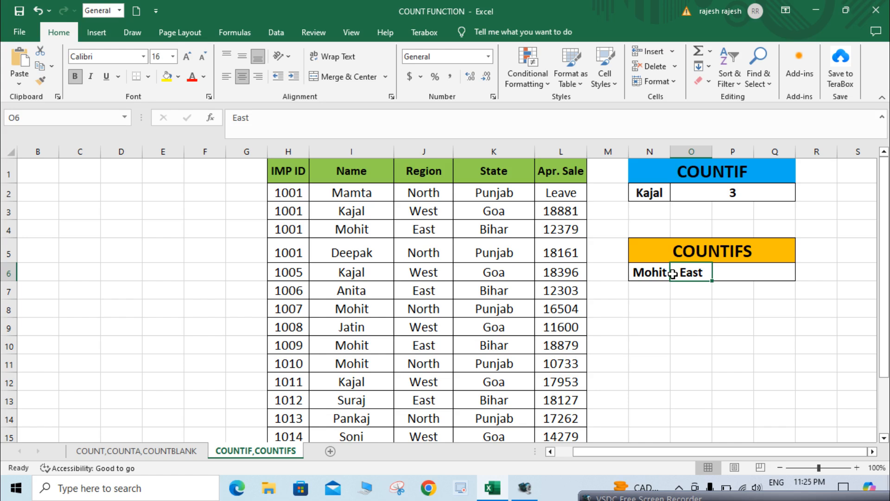
left_click(747, 275)
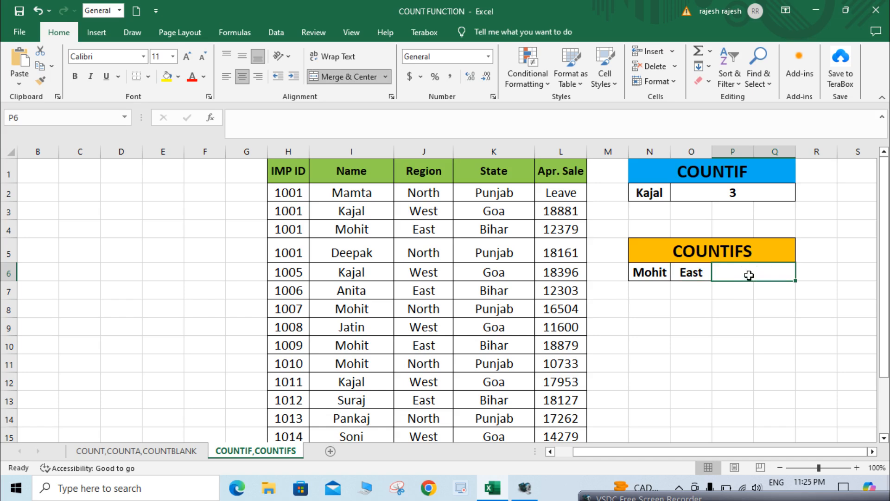
type("=cu")
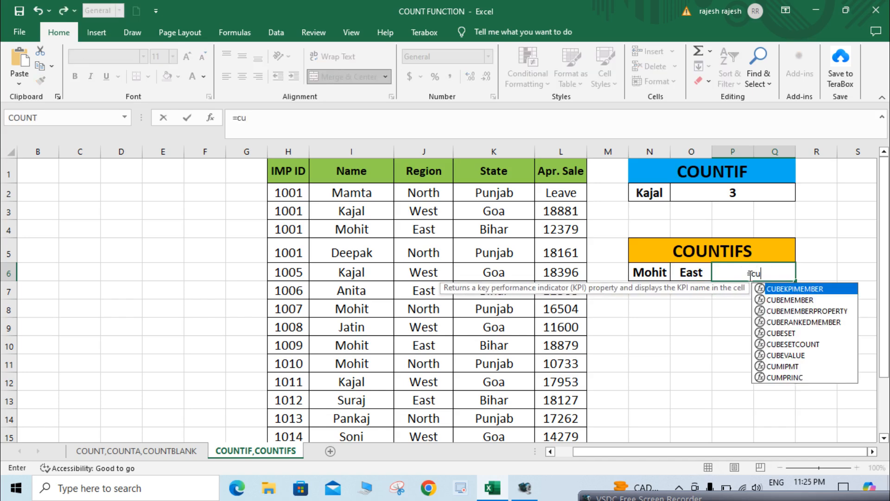
key("BackSpace")
type("oun")
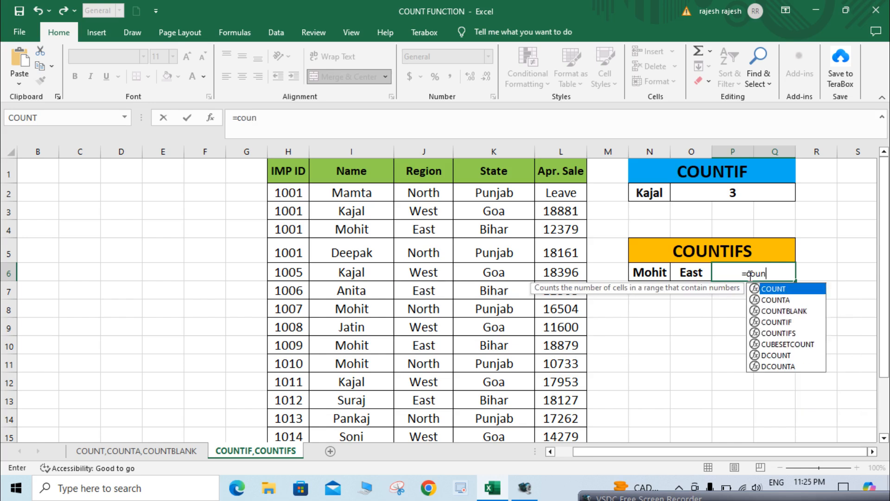
type("tif")
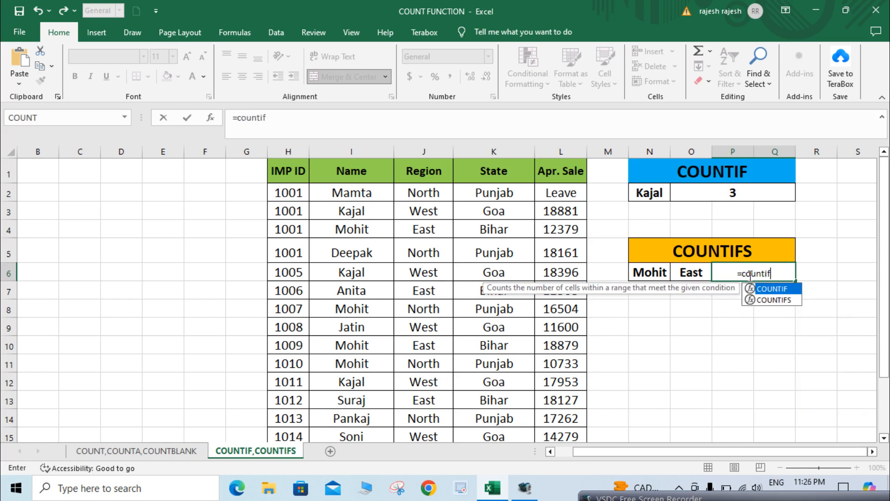
type("s")
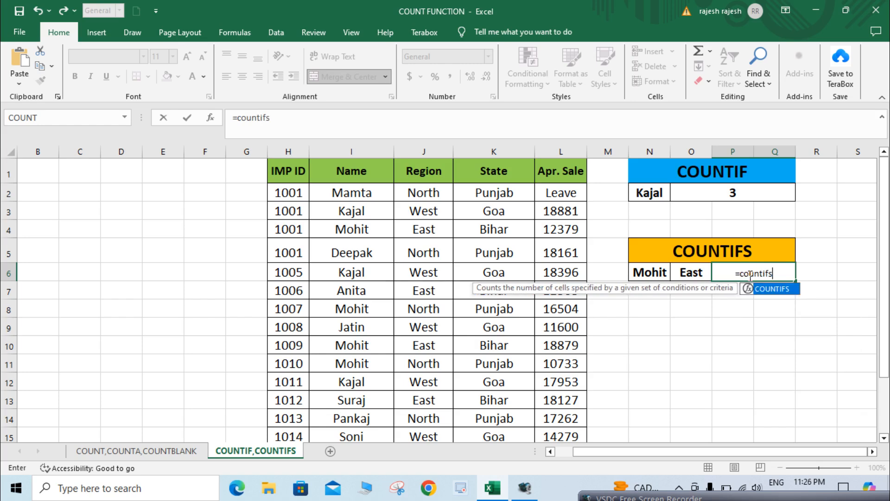
key("Tab")
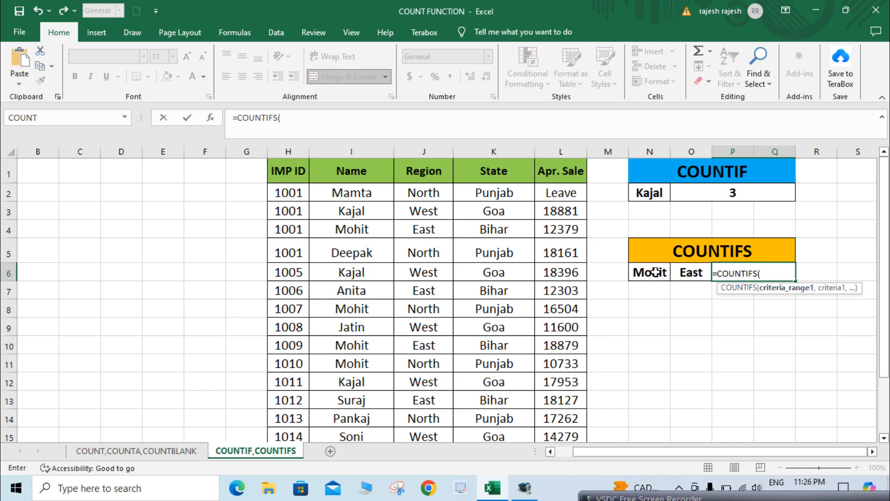
Step: Set $I$2:$I$15 as the first COUNTIFS criteria range and N6 as its criterion in the P6 formula
left_click(377, 193)
key("ctrl+shift+Down")
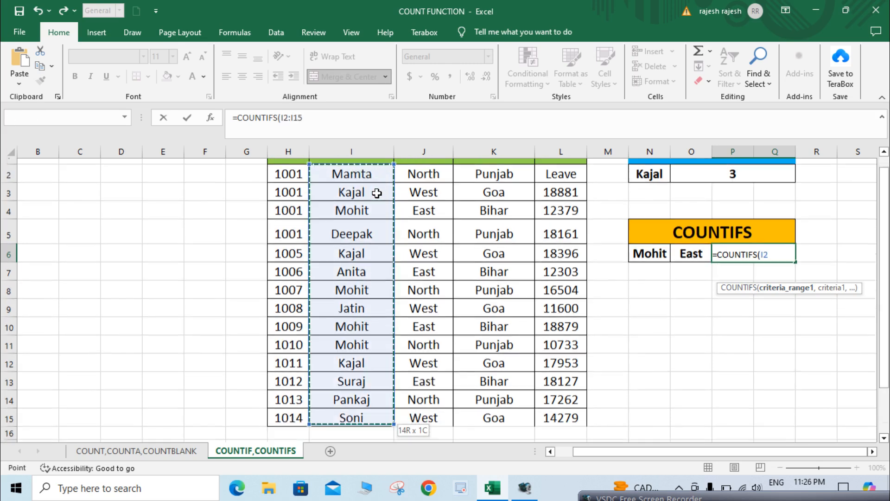
key("F4")
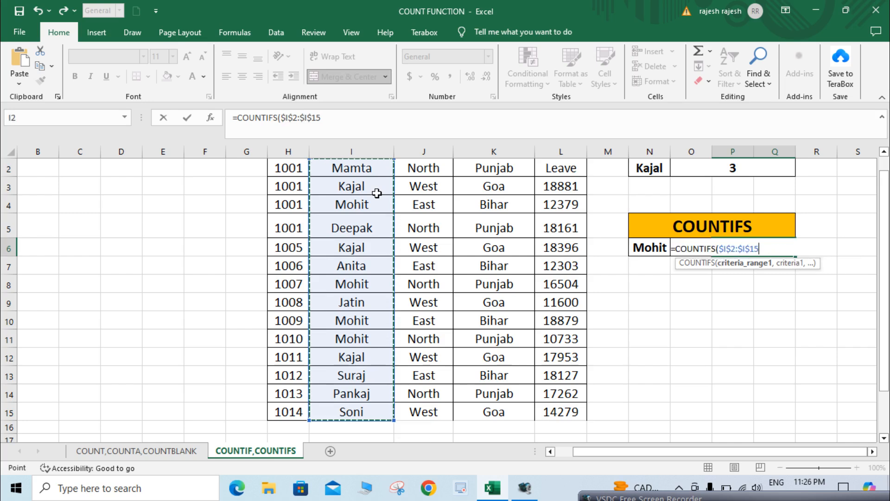
type(",")
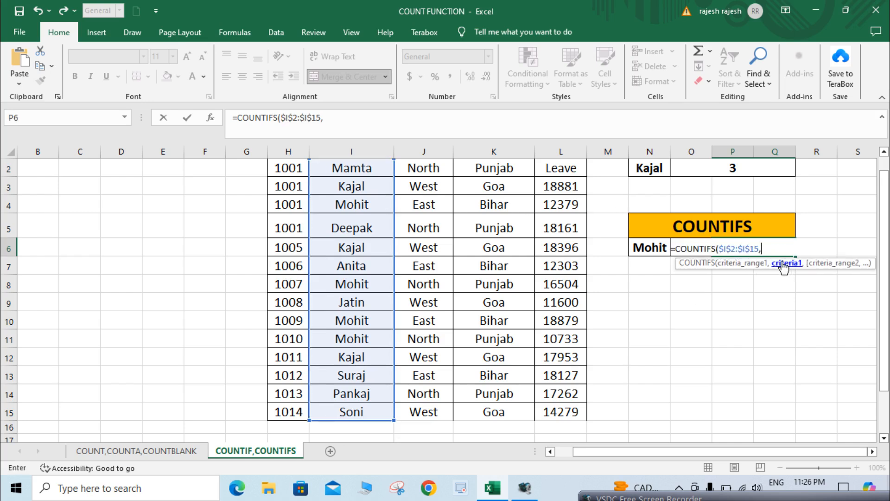
left_click(648, 255)
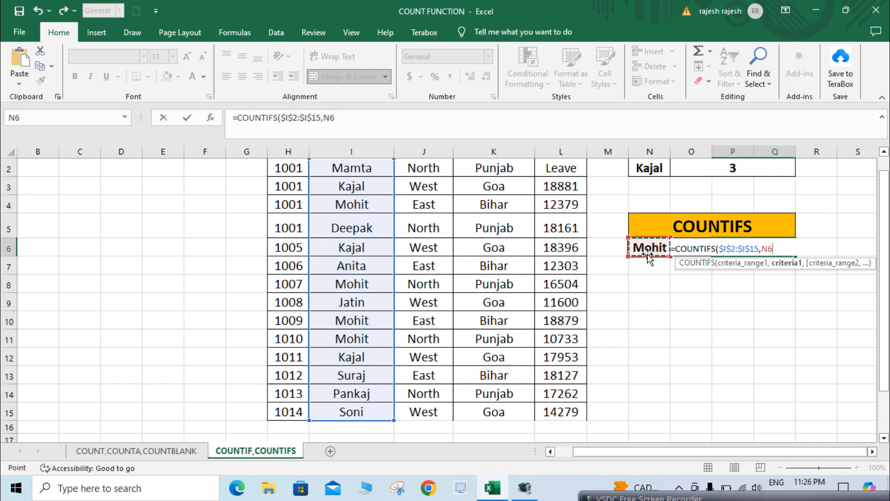
Step: Add the Region data $J$2:$J$15 as the second criteria range, with absolute references, in the P6 COUNTIFS formula
type(",")
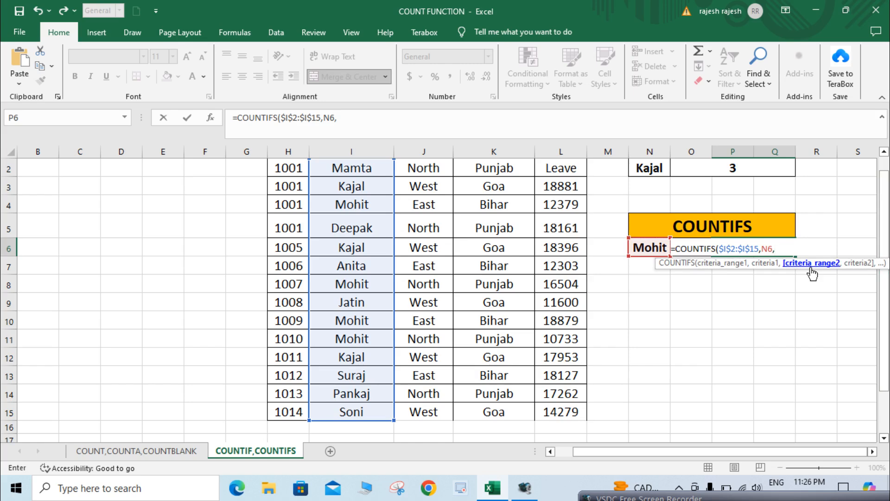
scroll(523, 184, "up", 1)
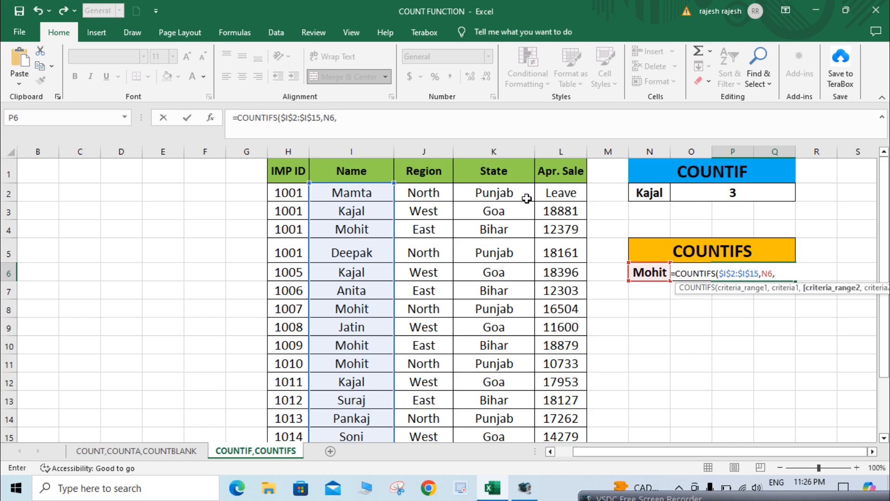
left_click(440, 192)
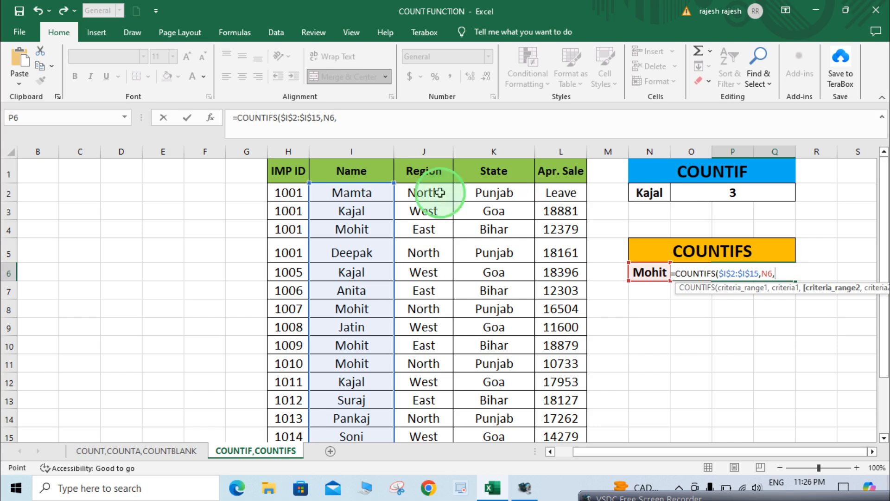
key("ctrl+shift+Down")
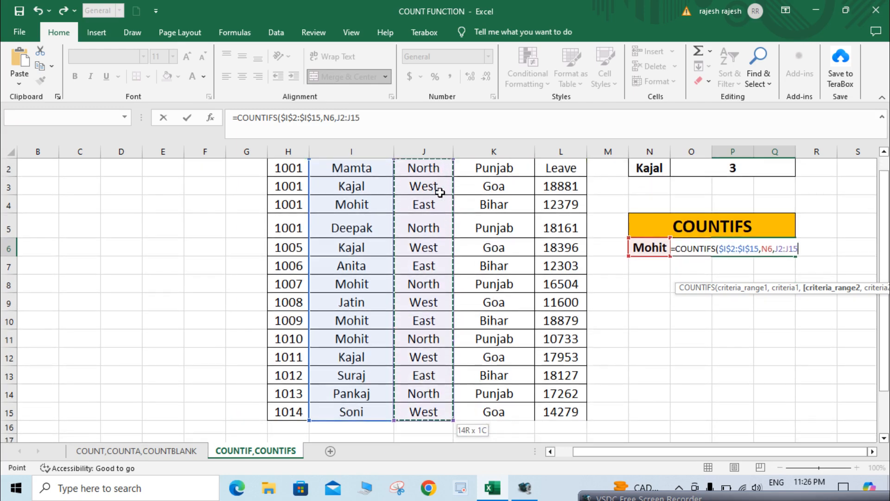
scroll(440, 192, "up", 1)
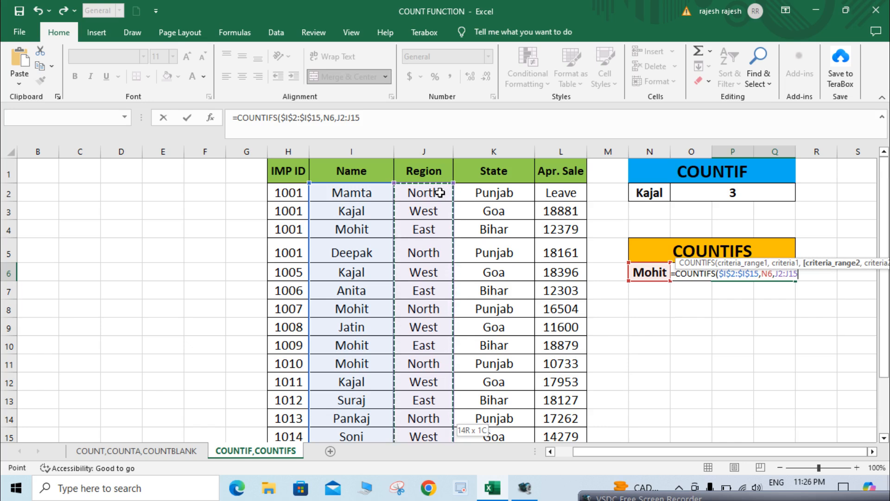
key("F4")
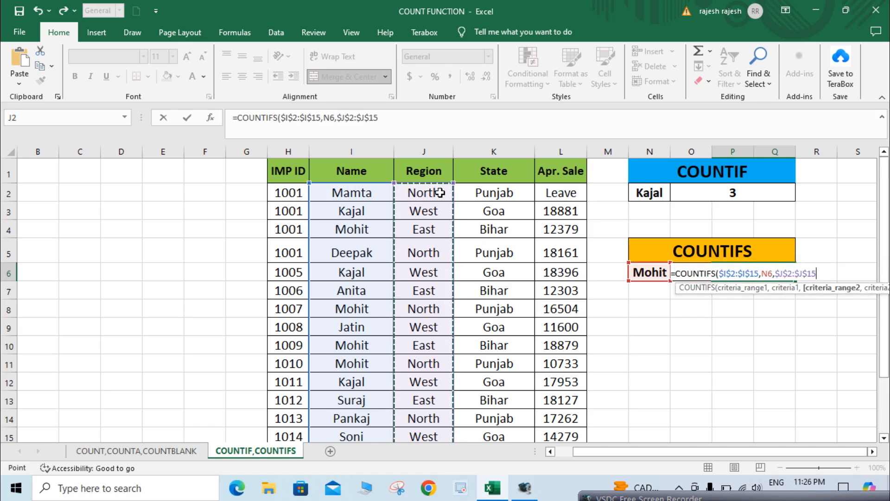
Step: Set $O$6 as the second criterion and complete the COUNTIFS formula in P6
type(",")
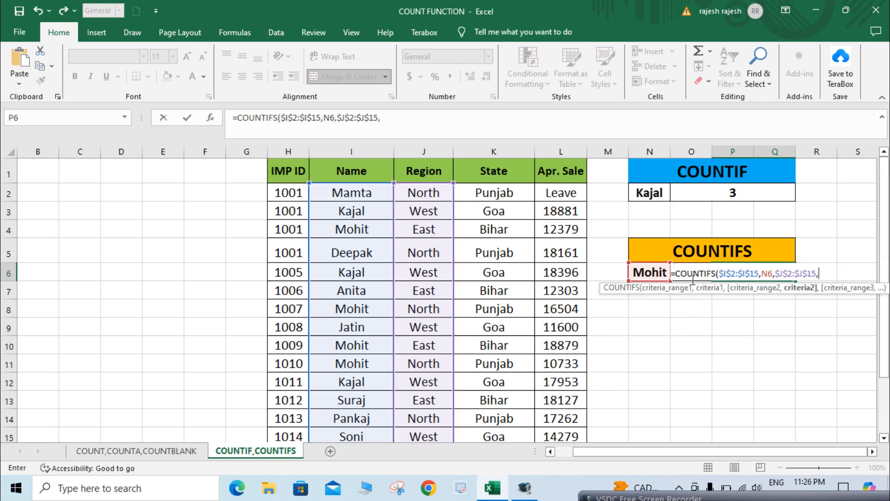
key("Left")
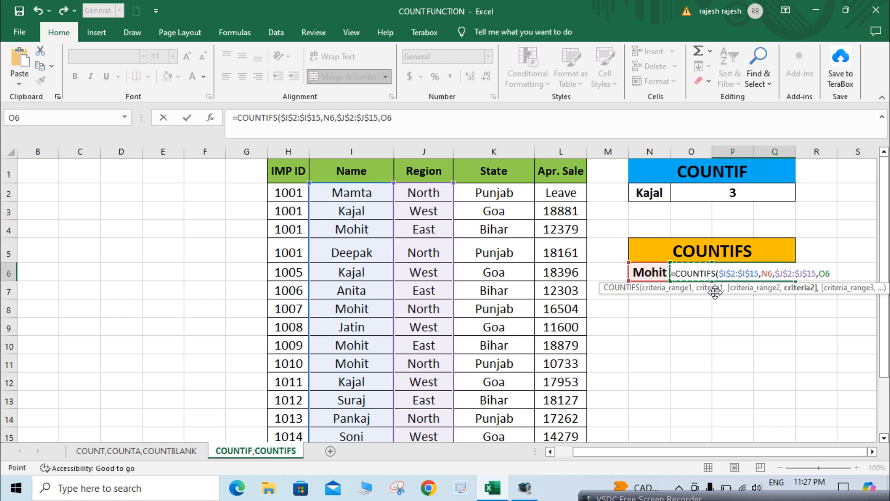
key("F4")
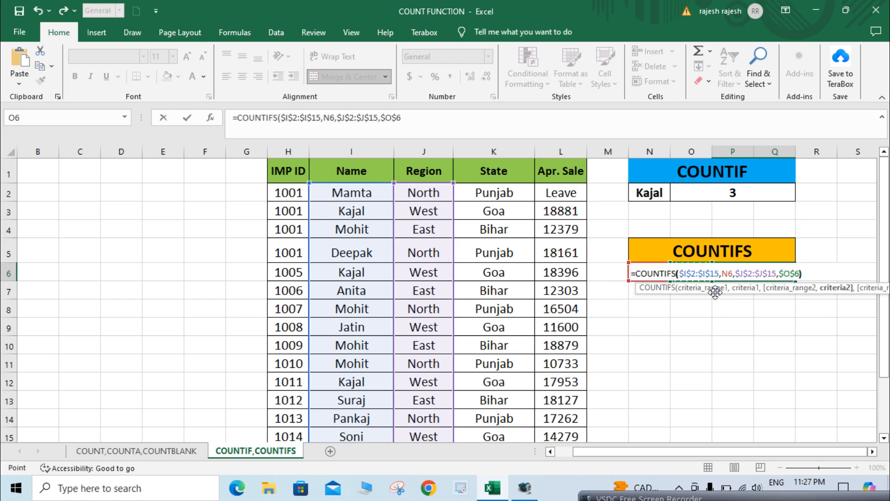
type(")")
key("Return")
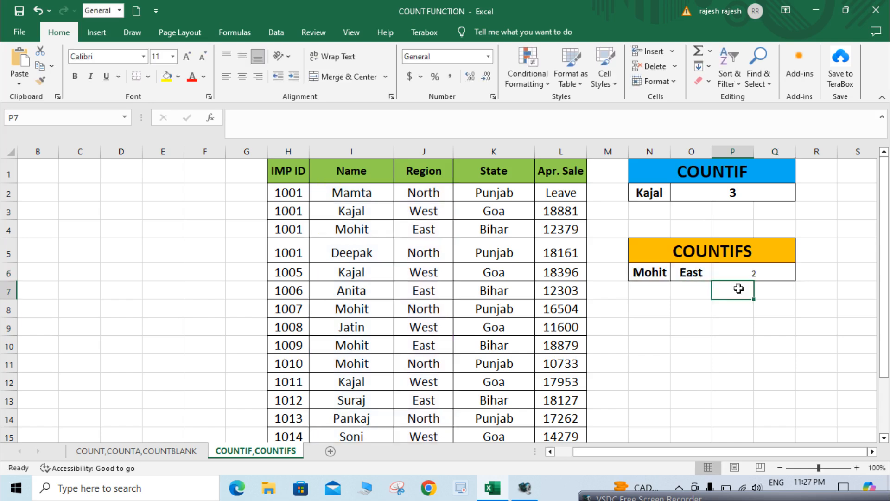
Step: Format the COUNTIFS result in P6 with font size 20 and bold
left_click(798, 274)
left_click(773, 274)
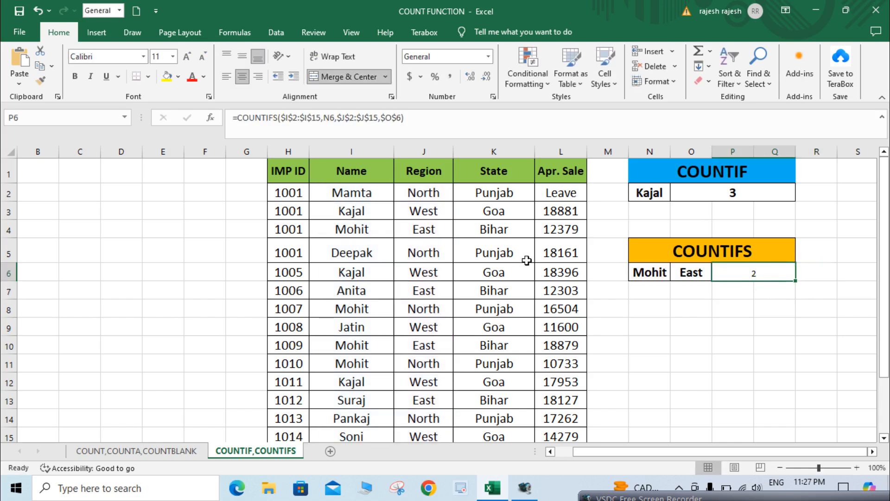
left_click(188, 56)
left_click(188, 56)
left_click(187, 56)
left_click(188, 56)
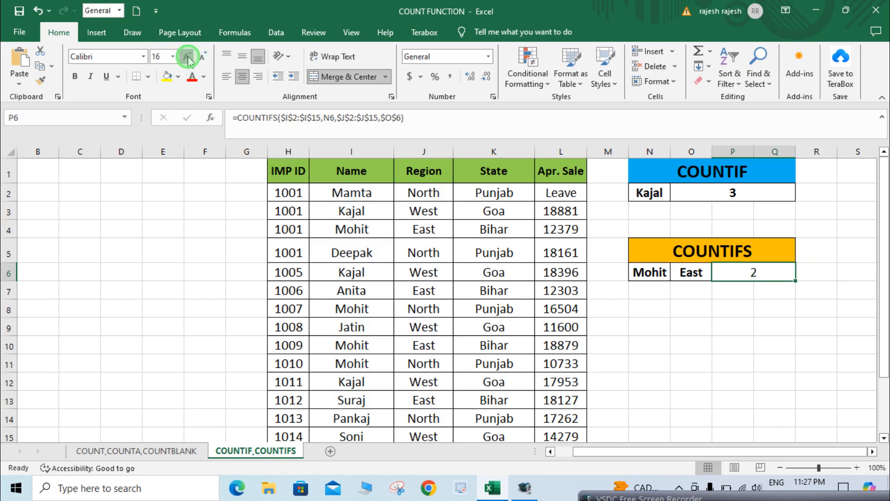
left_click(187, 56)
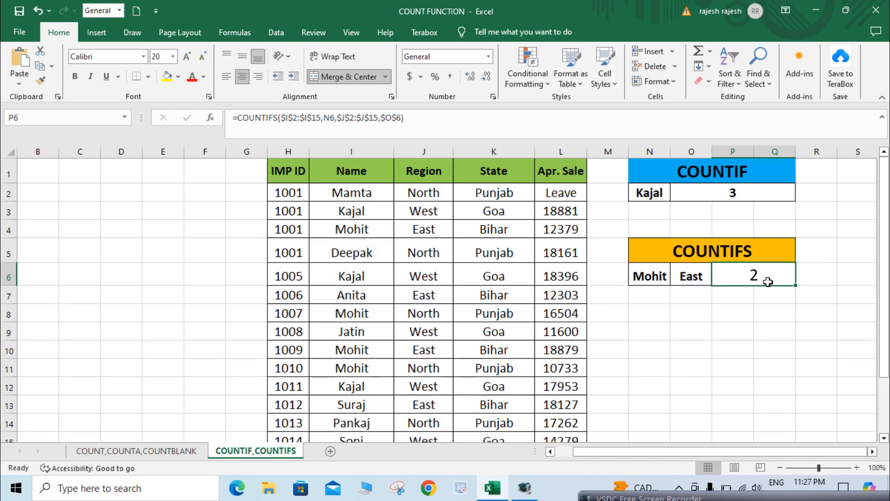
key("ctrl+b")
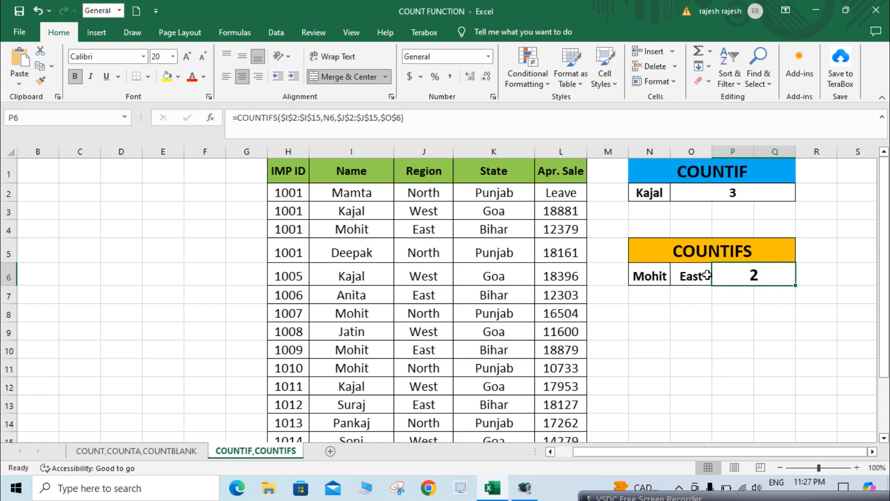
Step: Check the criteria in N6 and O6 against row 4 and fill the matching cells I4:J4 with yellow
left_click(644, 277)
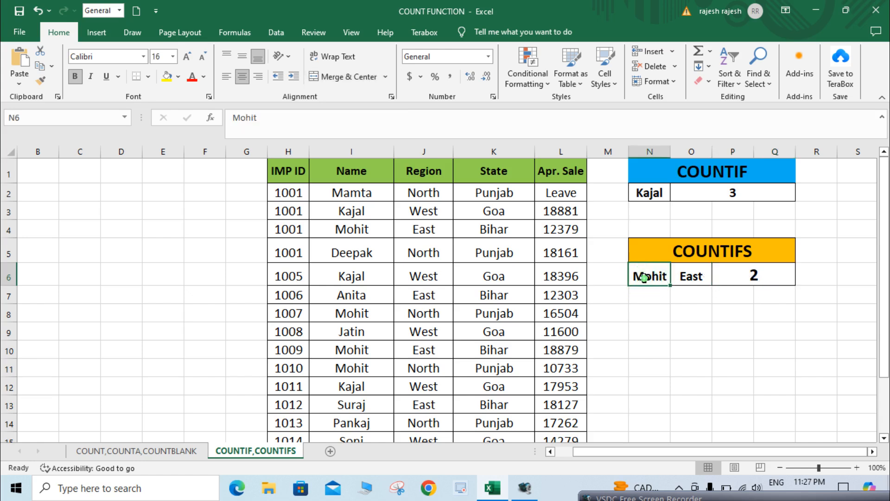
left_click(679, 278)
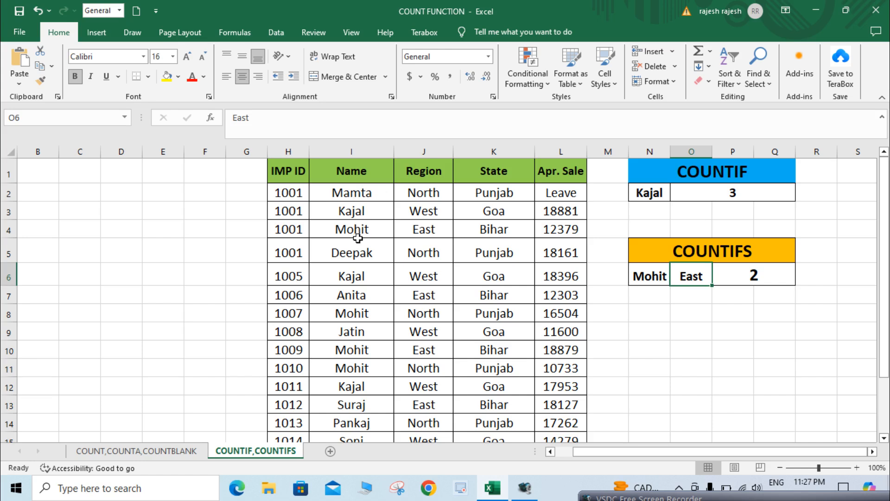
left_click(368, 230)
left_click(408, 230)
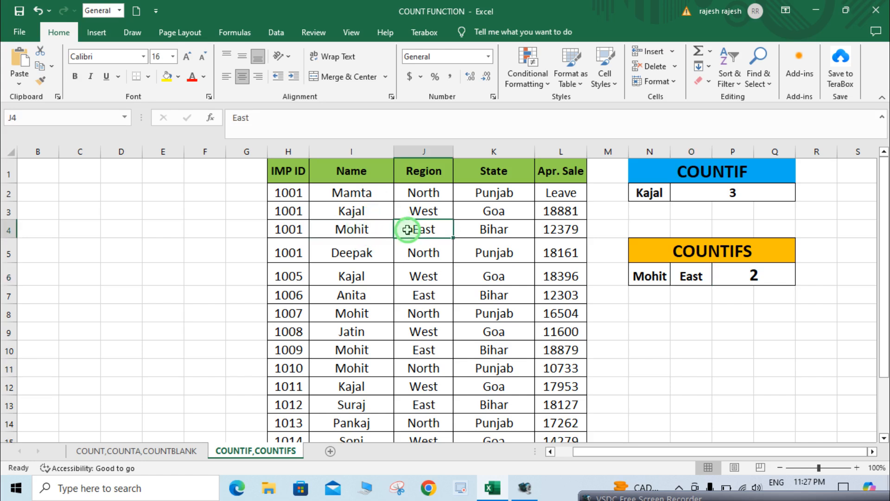
left_click(369, 227)
key("shift+Right")
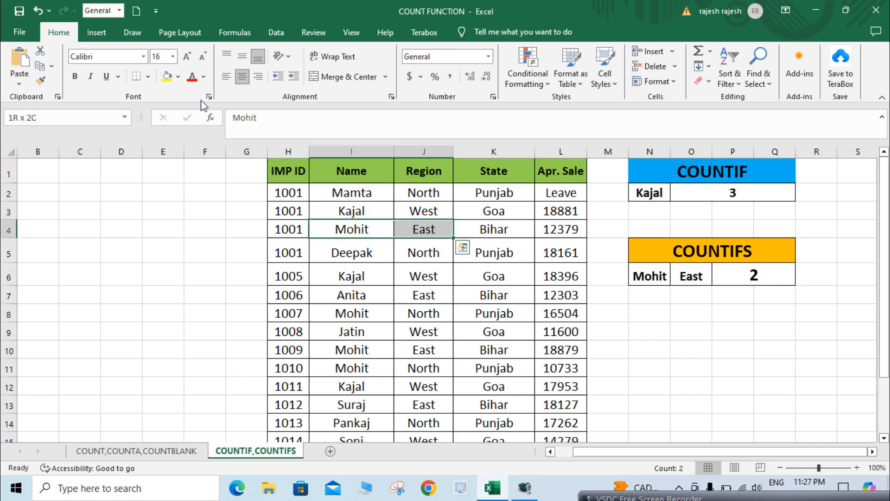
left_click(167, 76)
Step: Check the name and region in row 8, and fill the matching cells I10:J10 with yellow
scroll(387, 305, "down", 2)
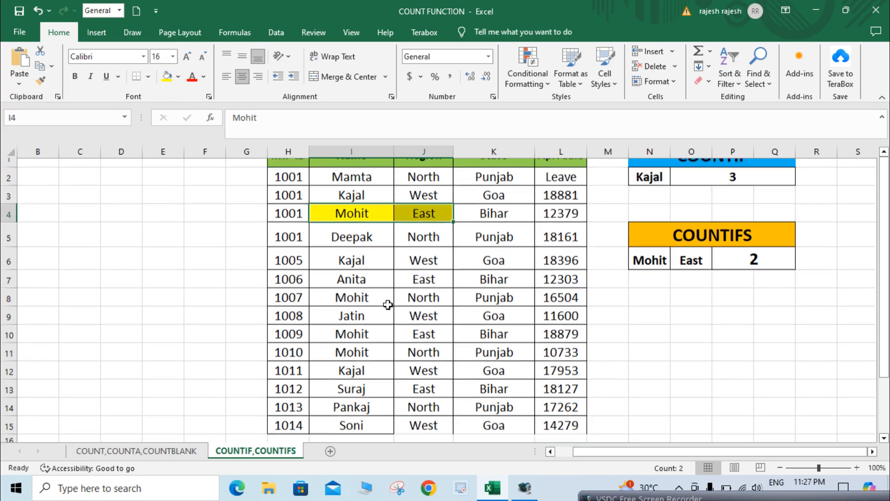
scroll(388, 304, "down", 2)
left_click(370, 252)
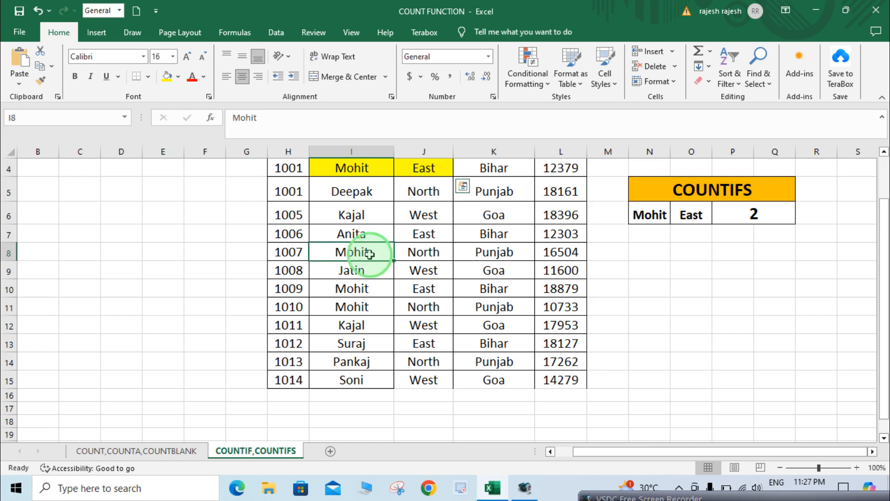
left_click(415, 255)
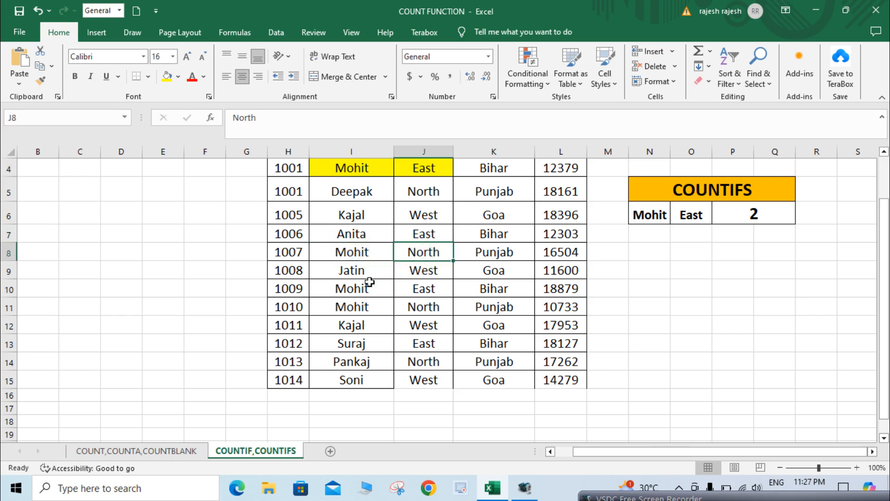
left_click(354, 290)
key("shift+Right")
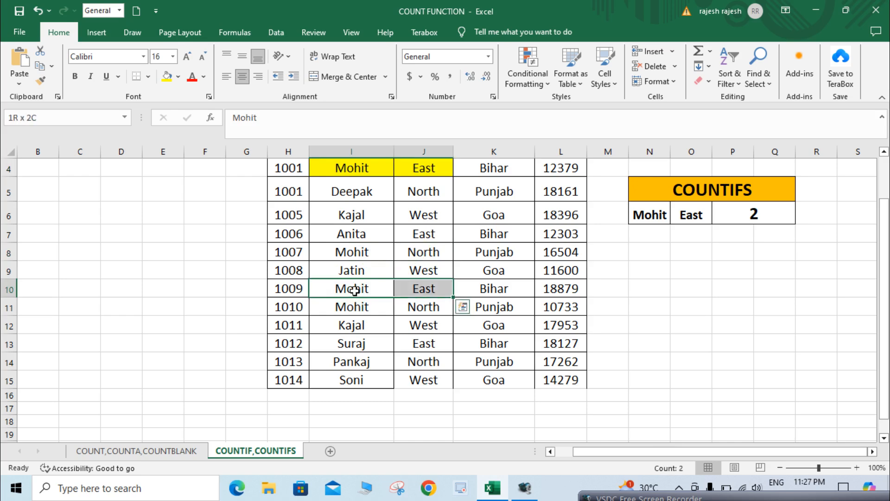
left_click(166, 76)
Step: Check the name and region in row 11 and compare the highlighted rows with the COUNTIFS result in P6
left_click(348, 307)
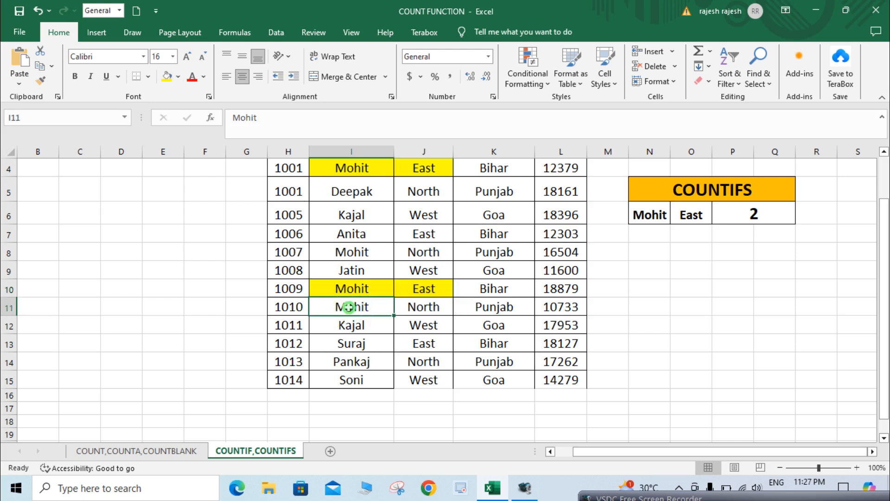
left_click(419, 307)
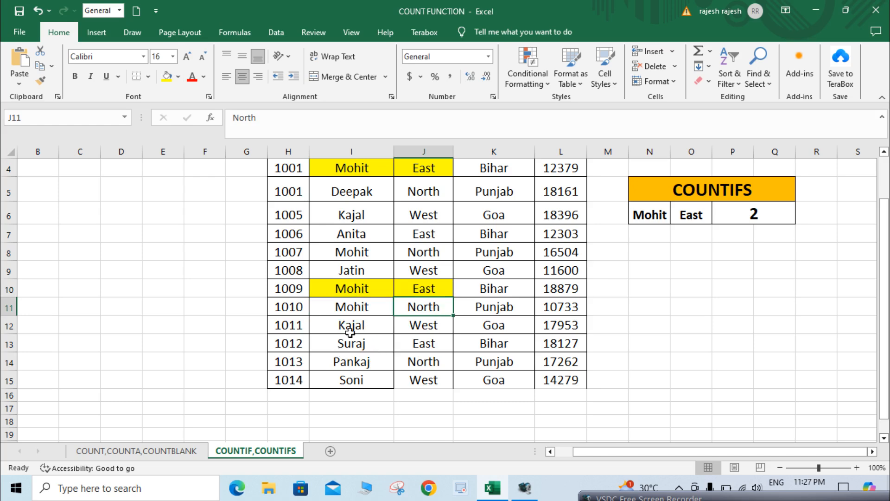
scroll(380, 319, "up", 1)
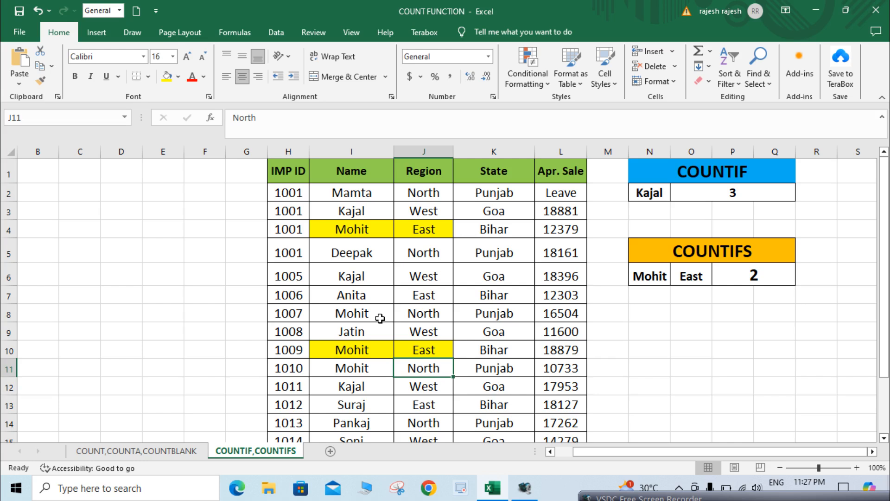
left_click(434, 233)
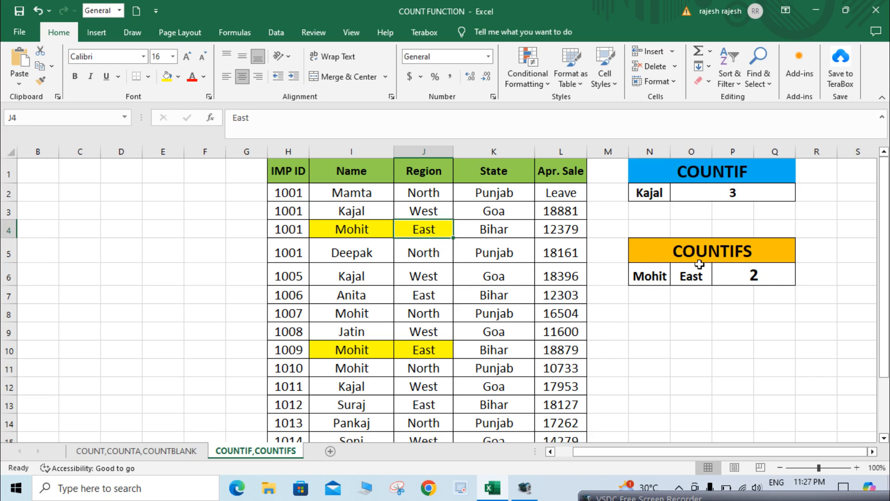
left_click(737, 282)
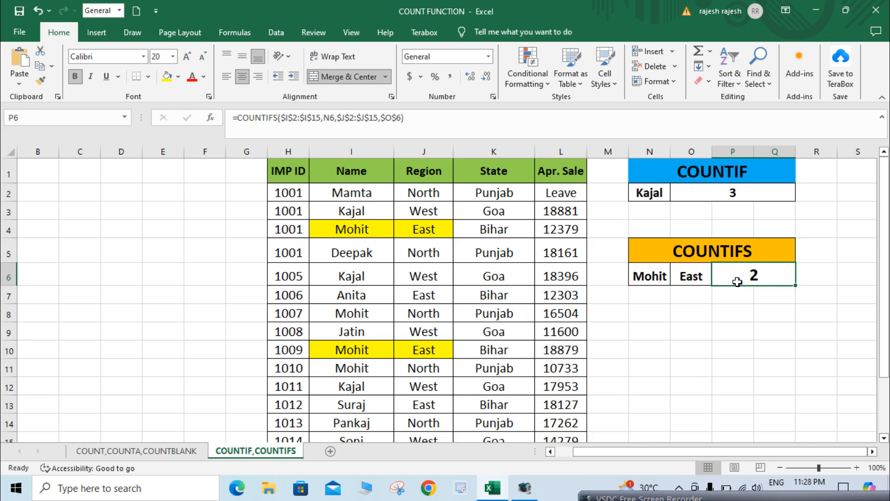
Step: Review the COUNT and COUNTABLANK headings on the COUNT,COUNTA,COUNTBLANK sheet and the COUNTIFS heading on the COUNTIF,COUNTIFS sheet
left_click(156, 451)
left_click(244, 167)
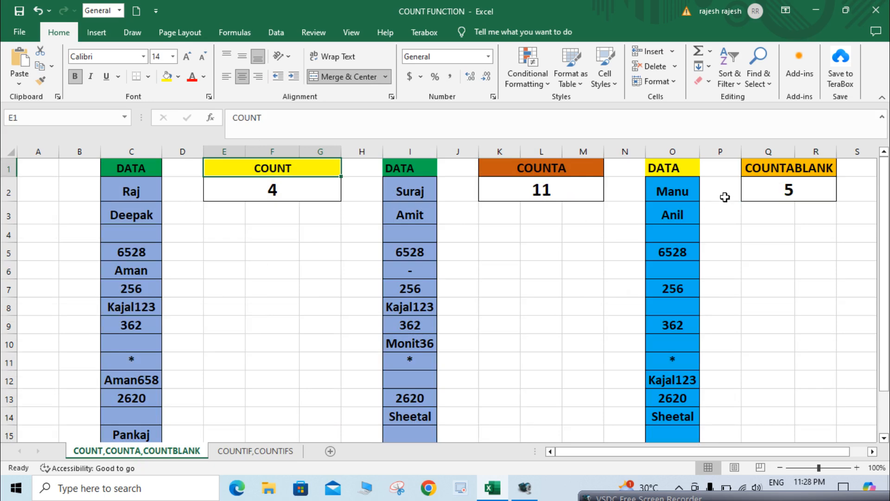
left_click(794, 173)
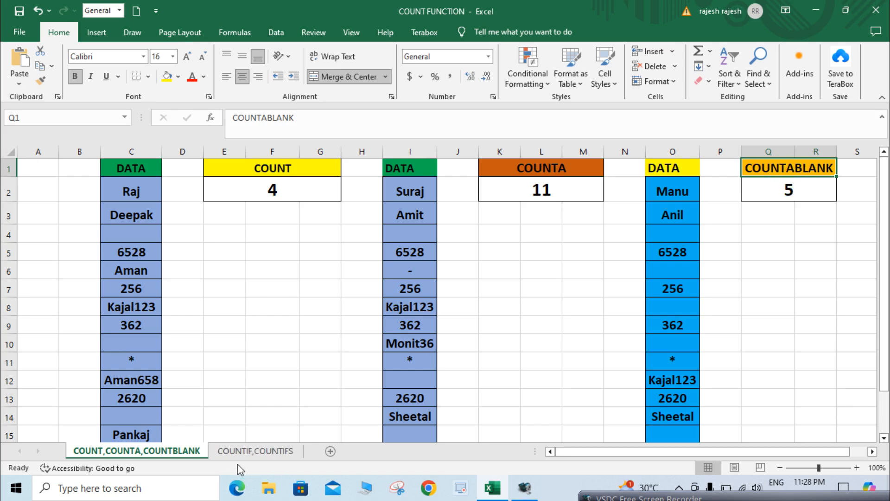
left_click(255, 453)
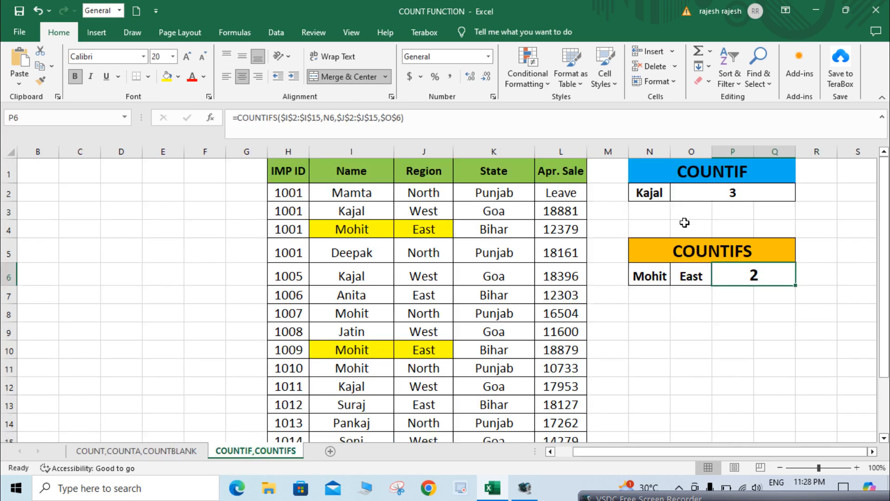
left_click(708, 243)
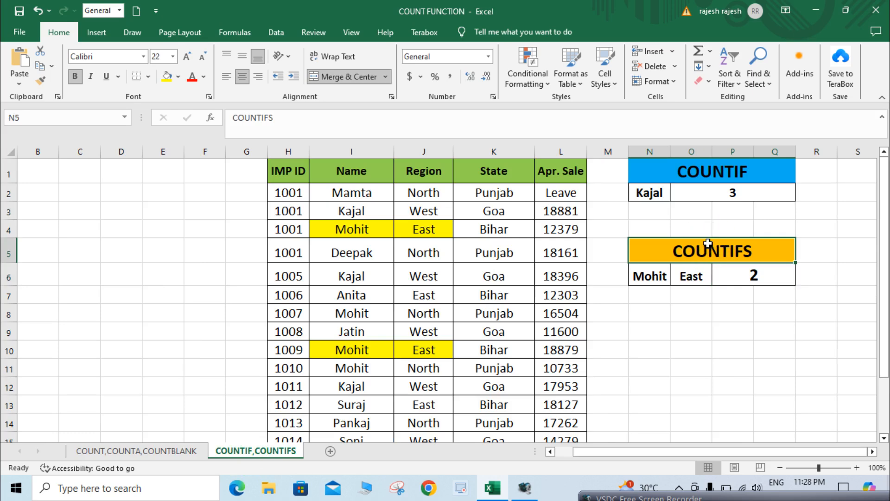